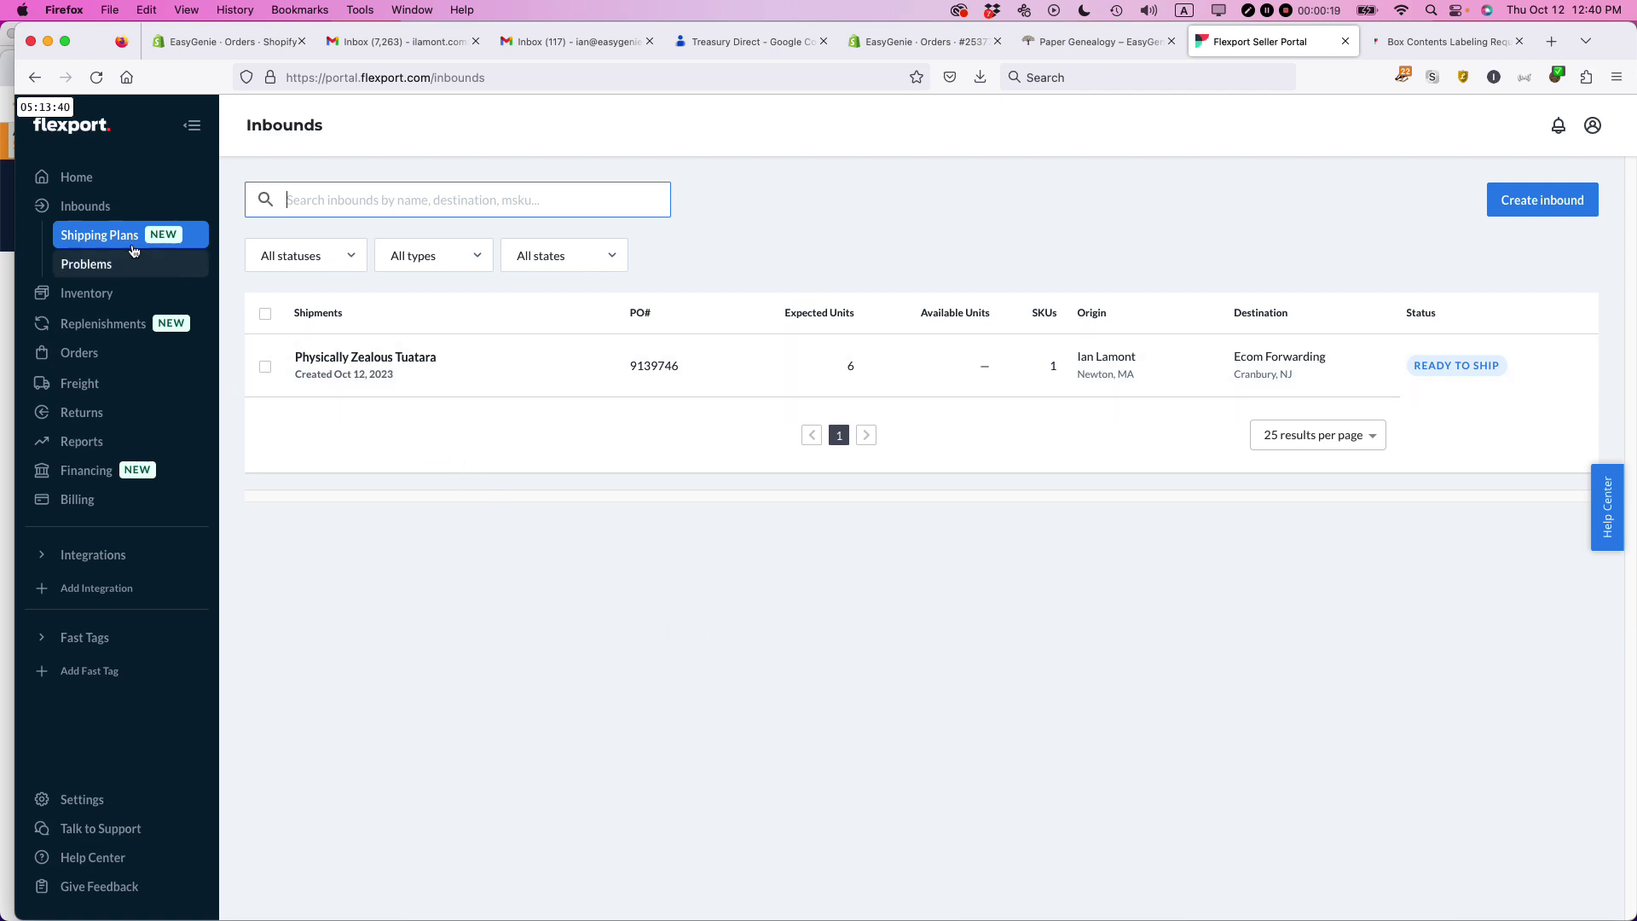
Start a new inbound shipment and choose a domestic shipping origin
click(1541, 205)
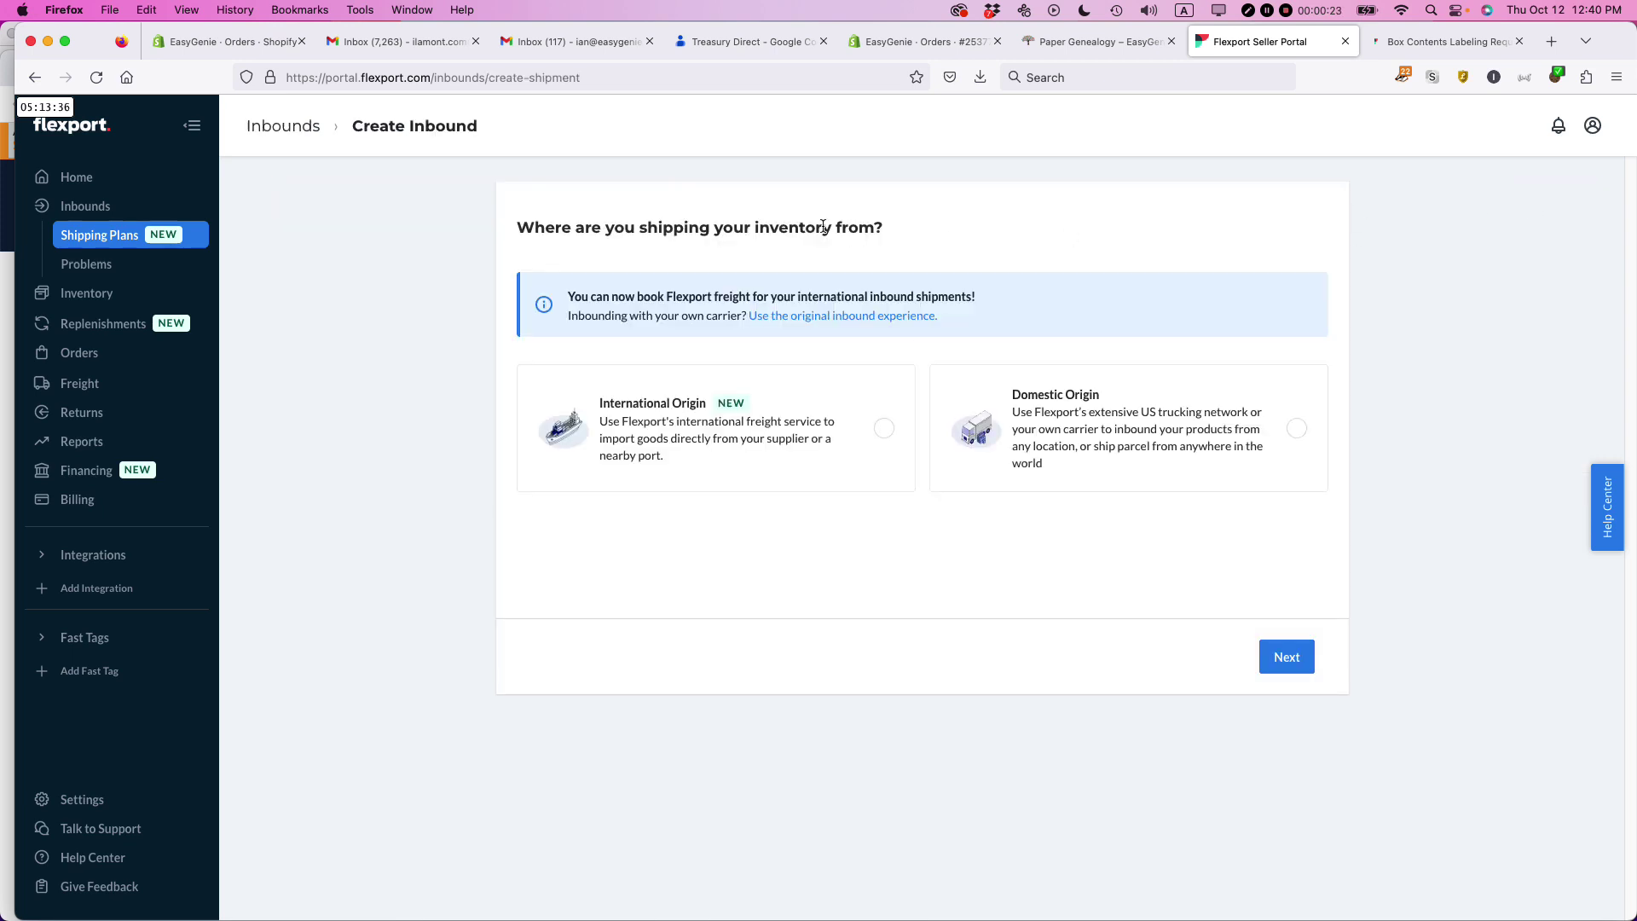
triple_click(813, 229)
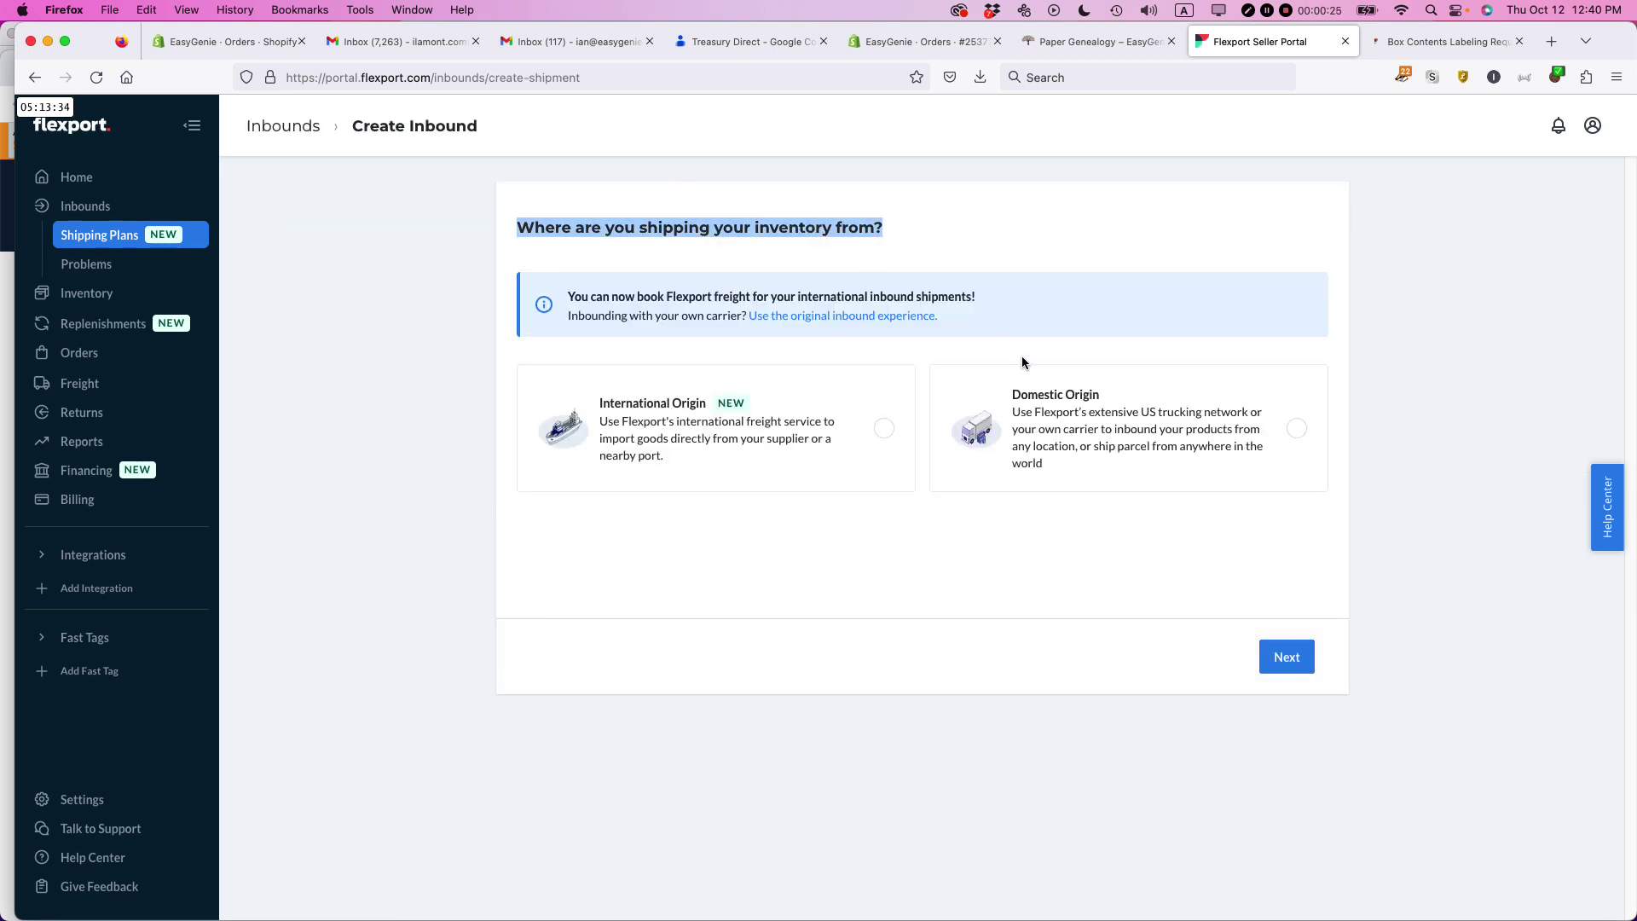
click(1296, 432)
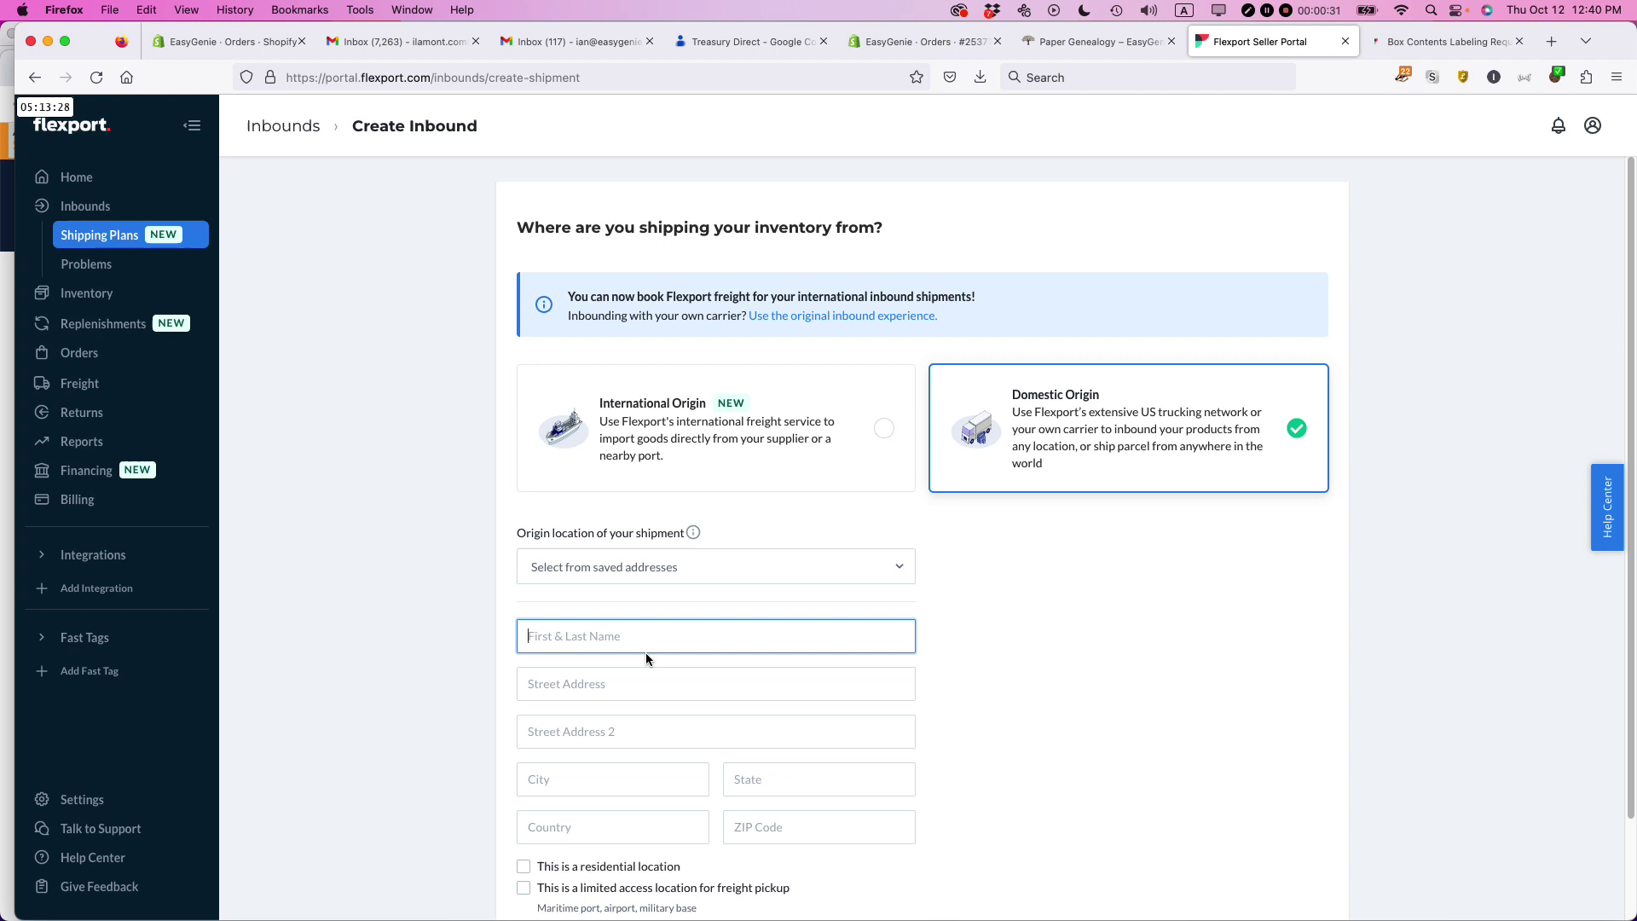
Enter origin name 'Red Spot Printing' and its street address, picking the Waltham, MA suggestion
text(Red Spot Printing)
click(629, 680)
text(182 Newton St)
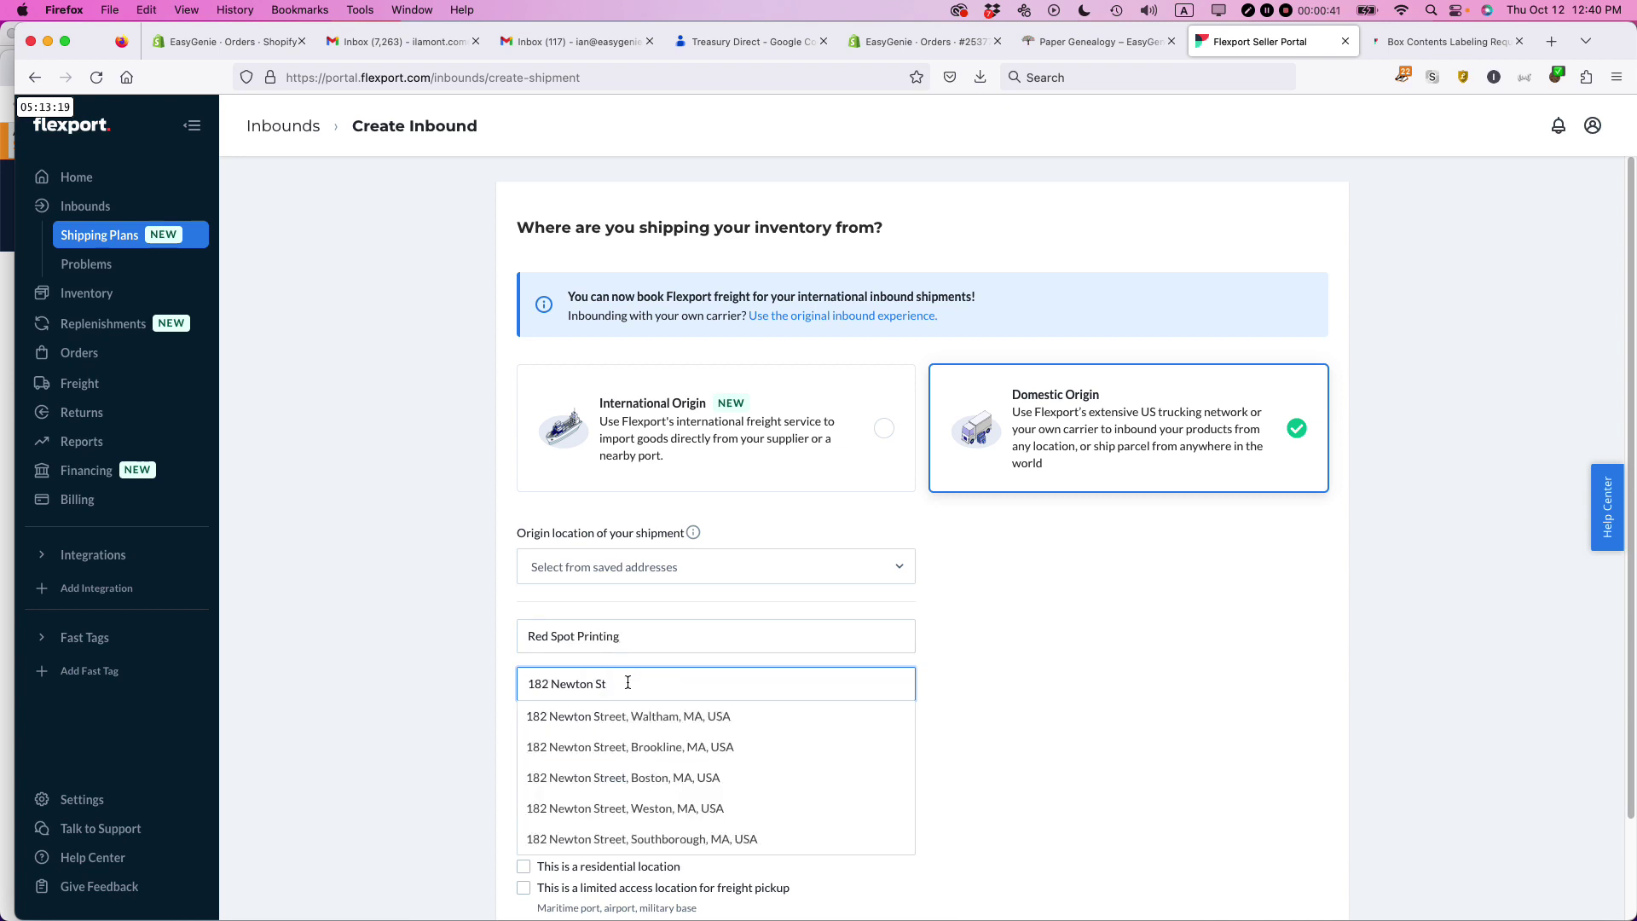
click(622, 715)
scroll(1159, 674, down, 2)
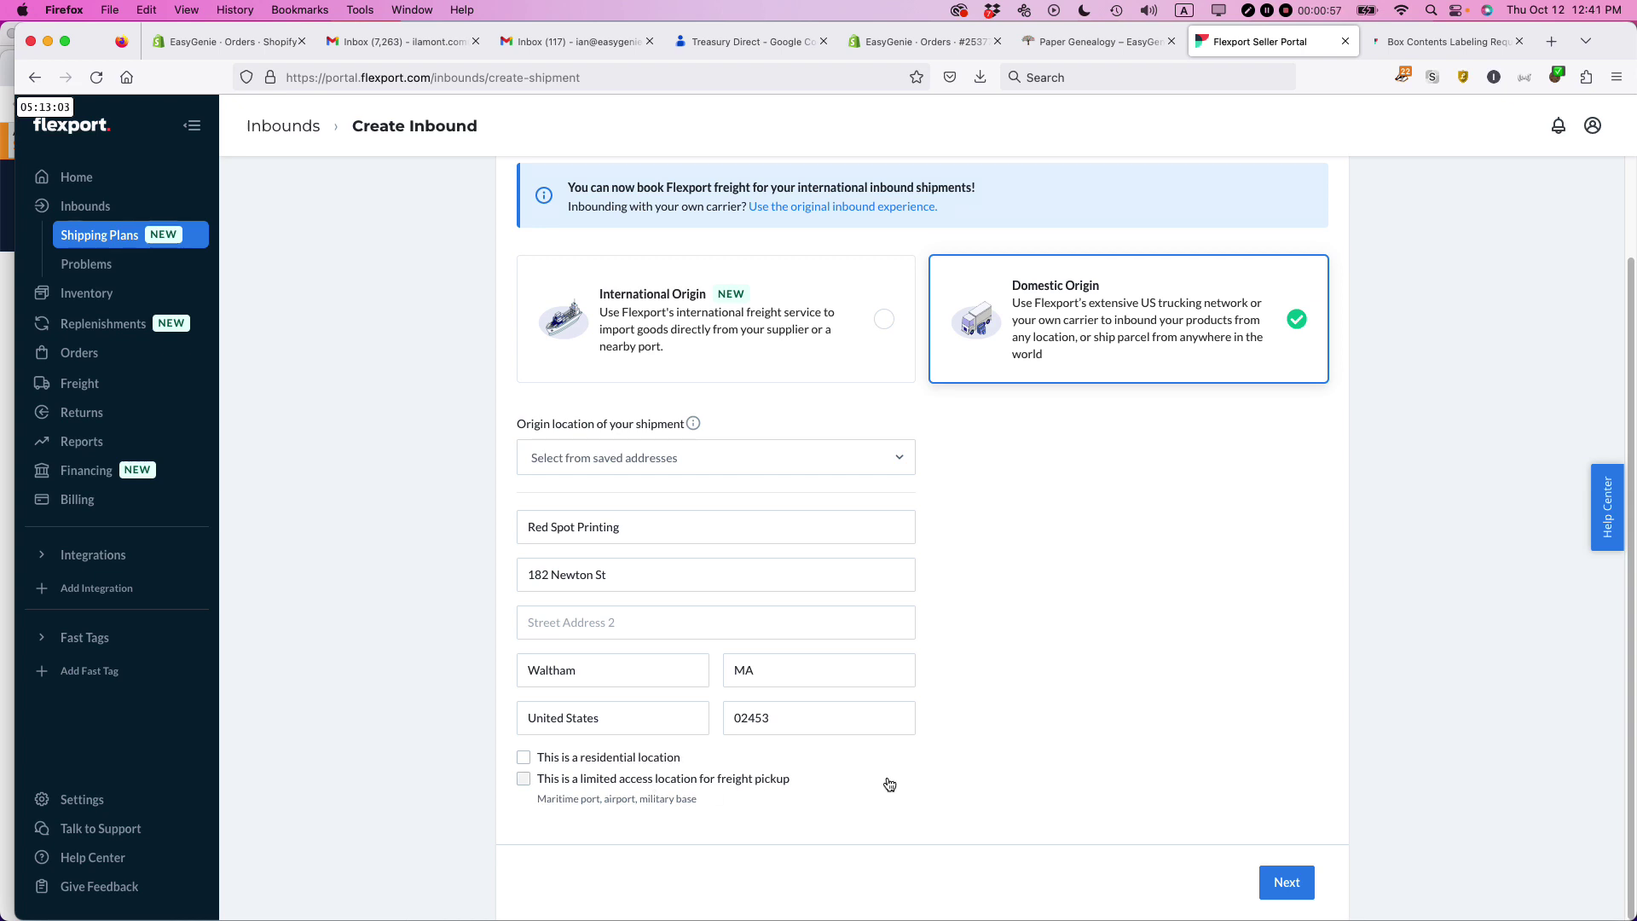
Keep the origin and select Multi-channel fulfillment by Flexport before continuing to the destination
click(1284, 886)
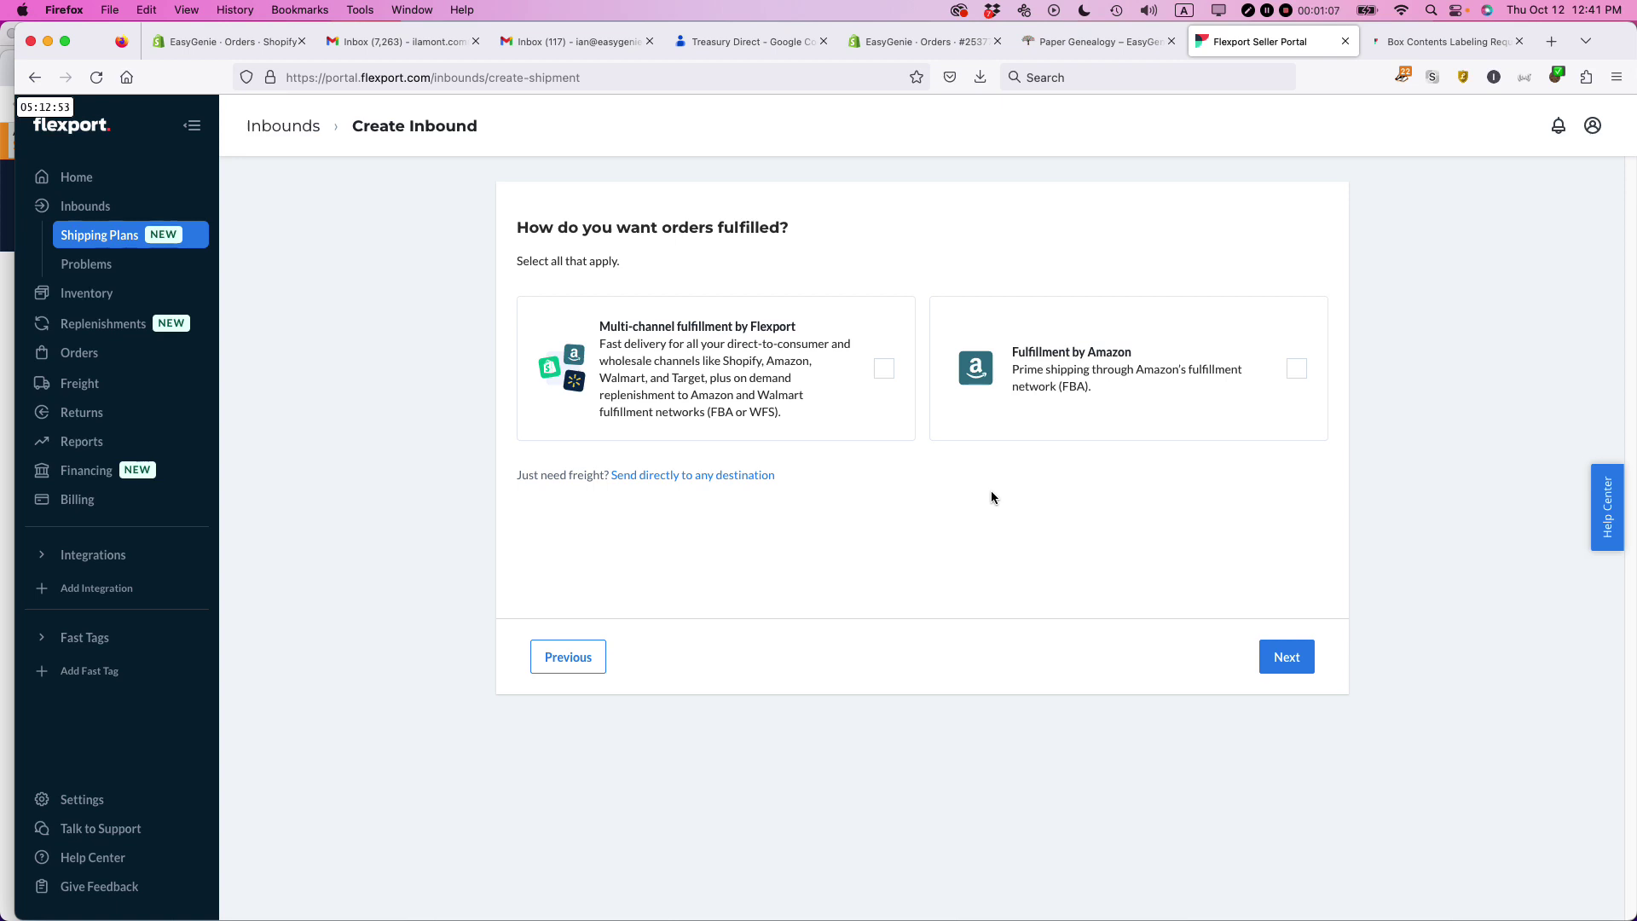
click(885, 371)
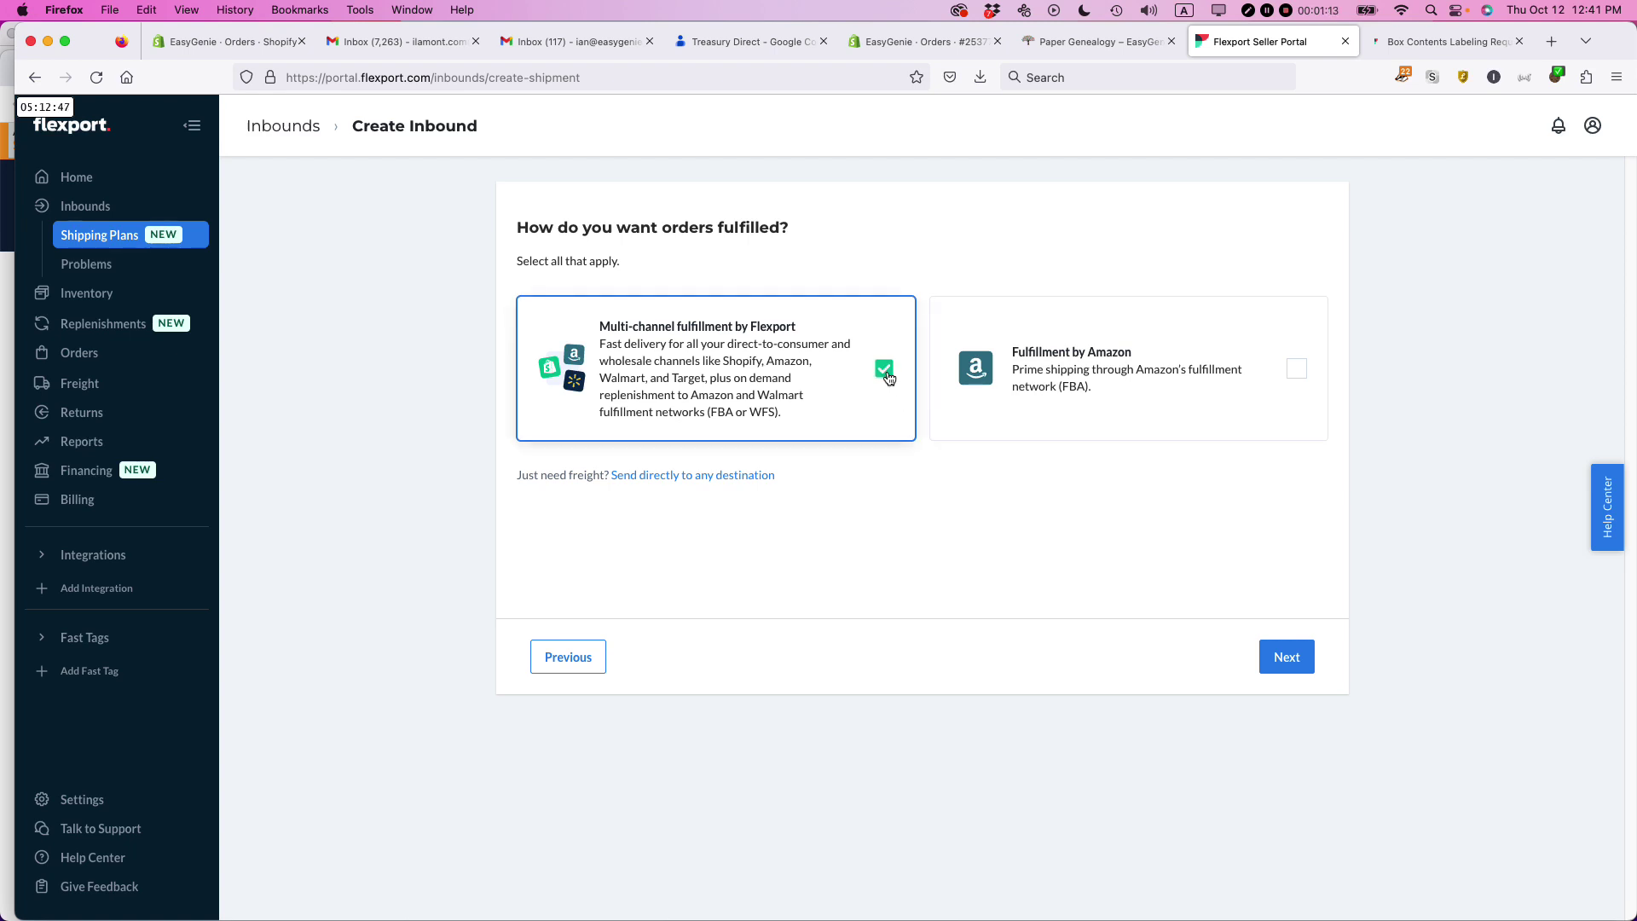
click(1293, 659)
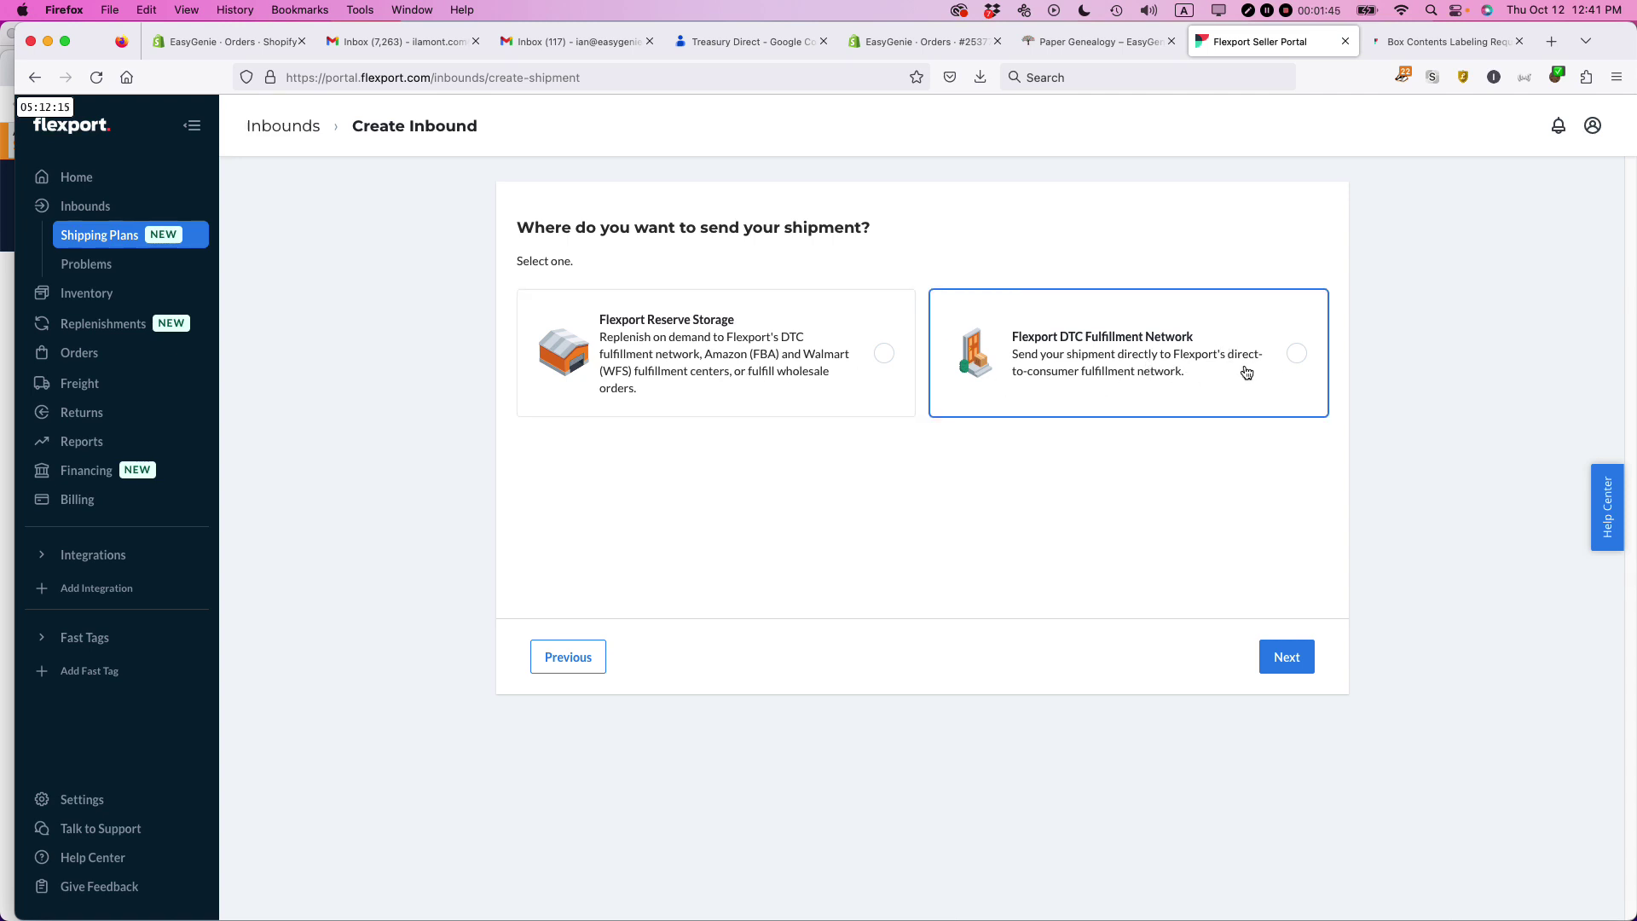
Send the shipment to the Flexport DTC Fulfillment Network and continue to products
click(1296, 354)
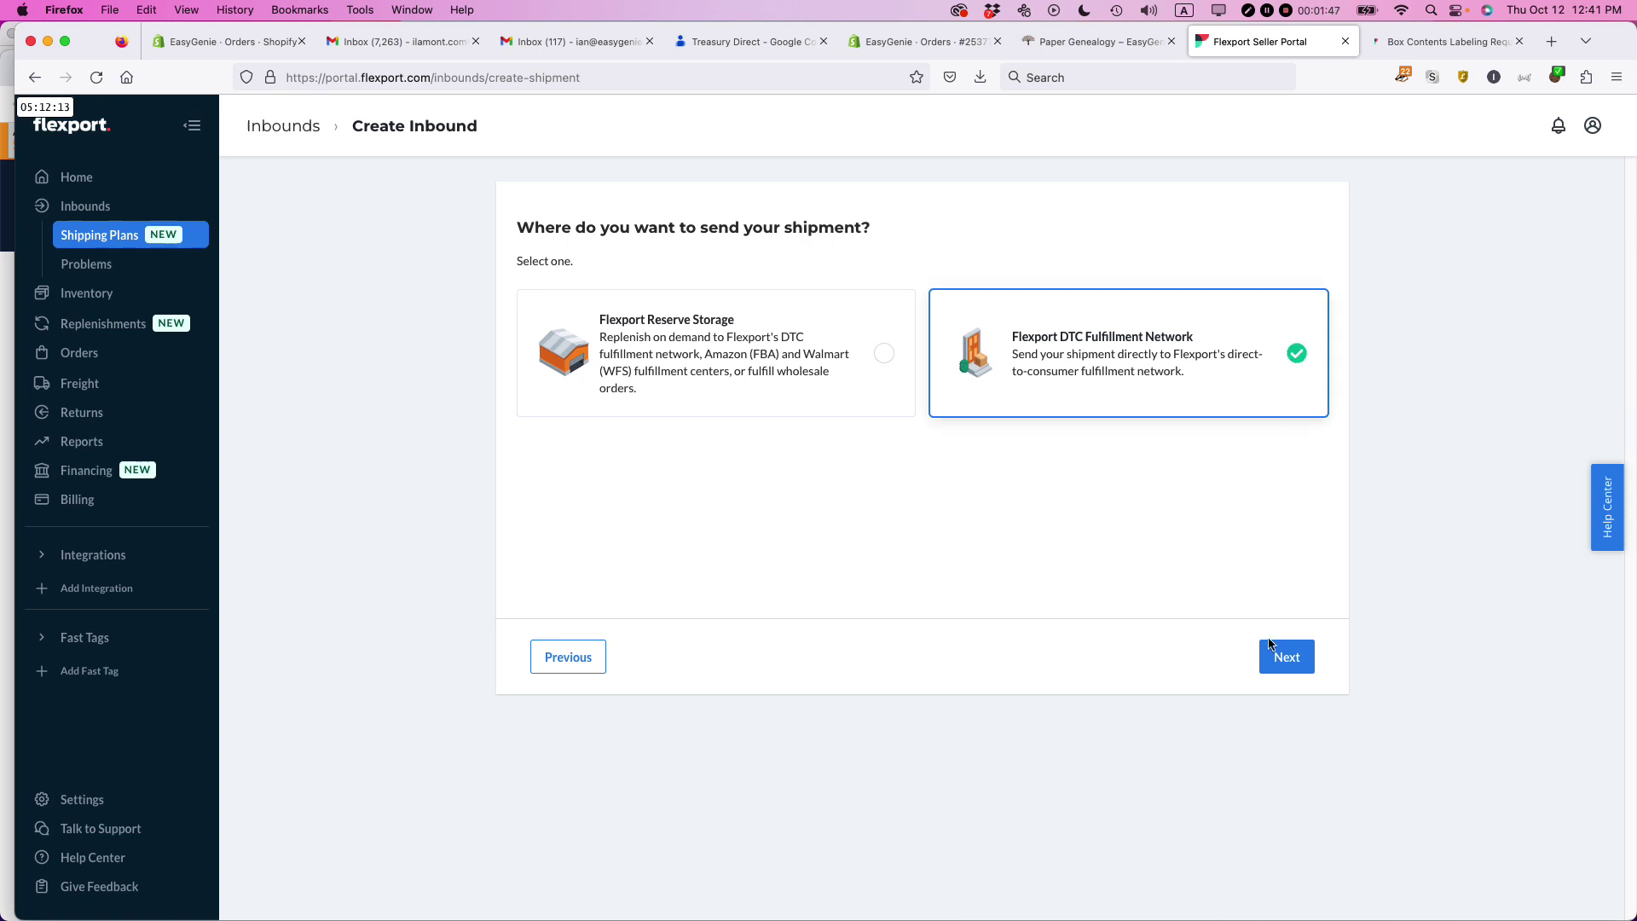
click(1290, 658)
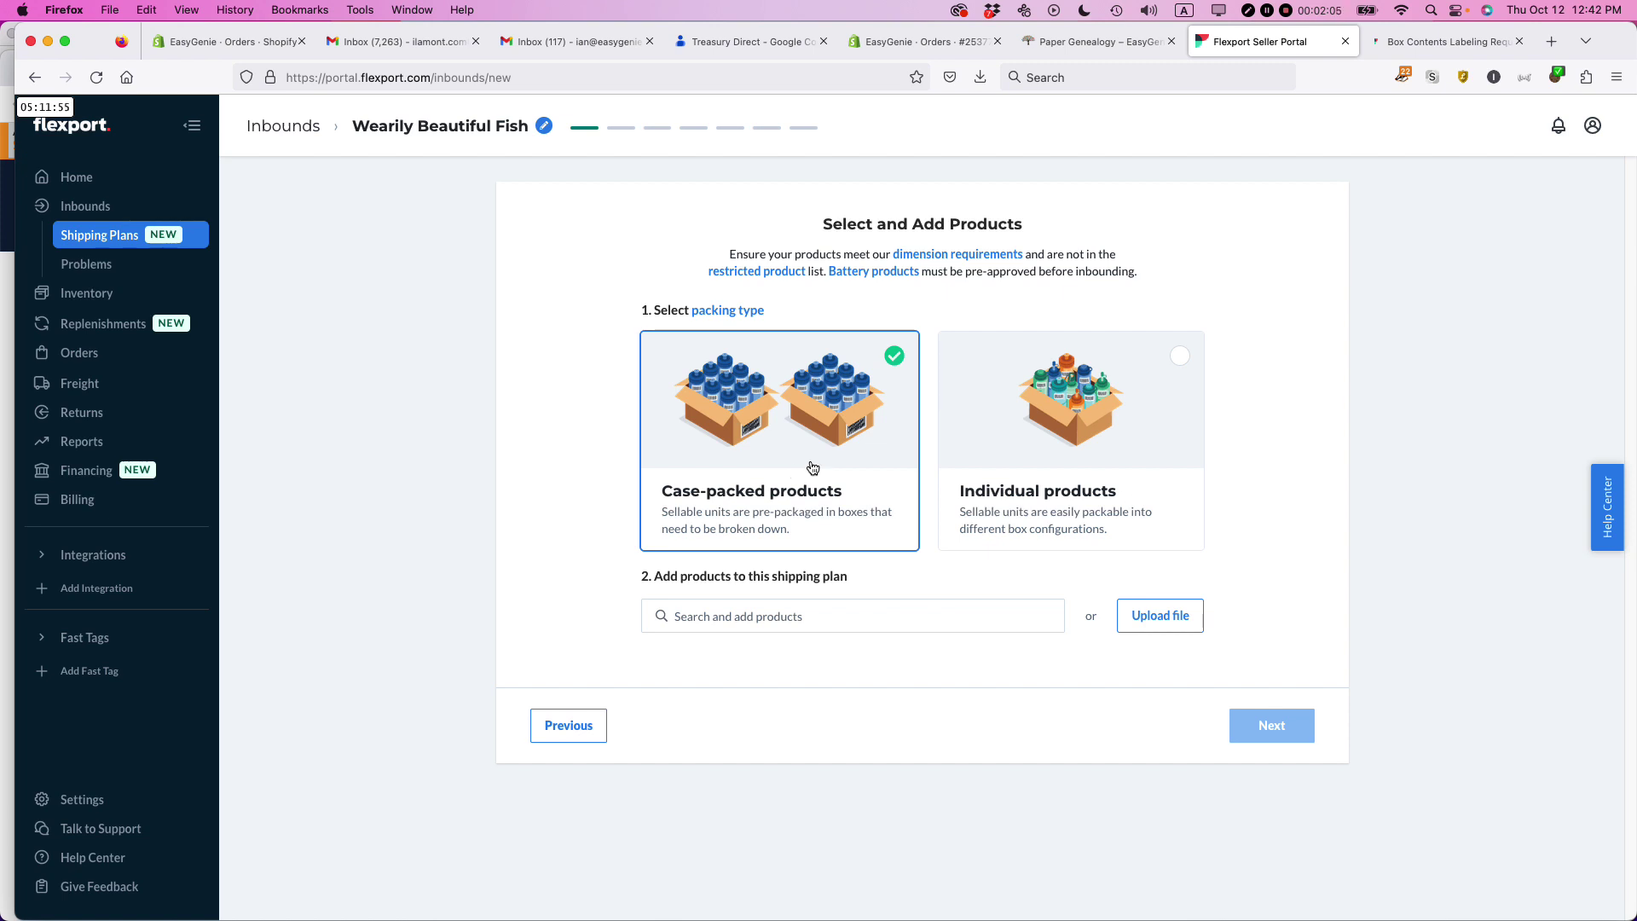
Switch to Individual products and add the 'starter' result Starter Bundle - No storage
click(1181, 360)
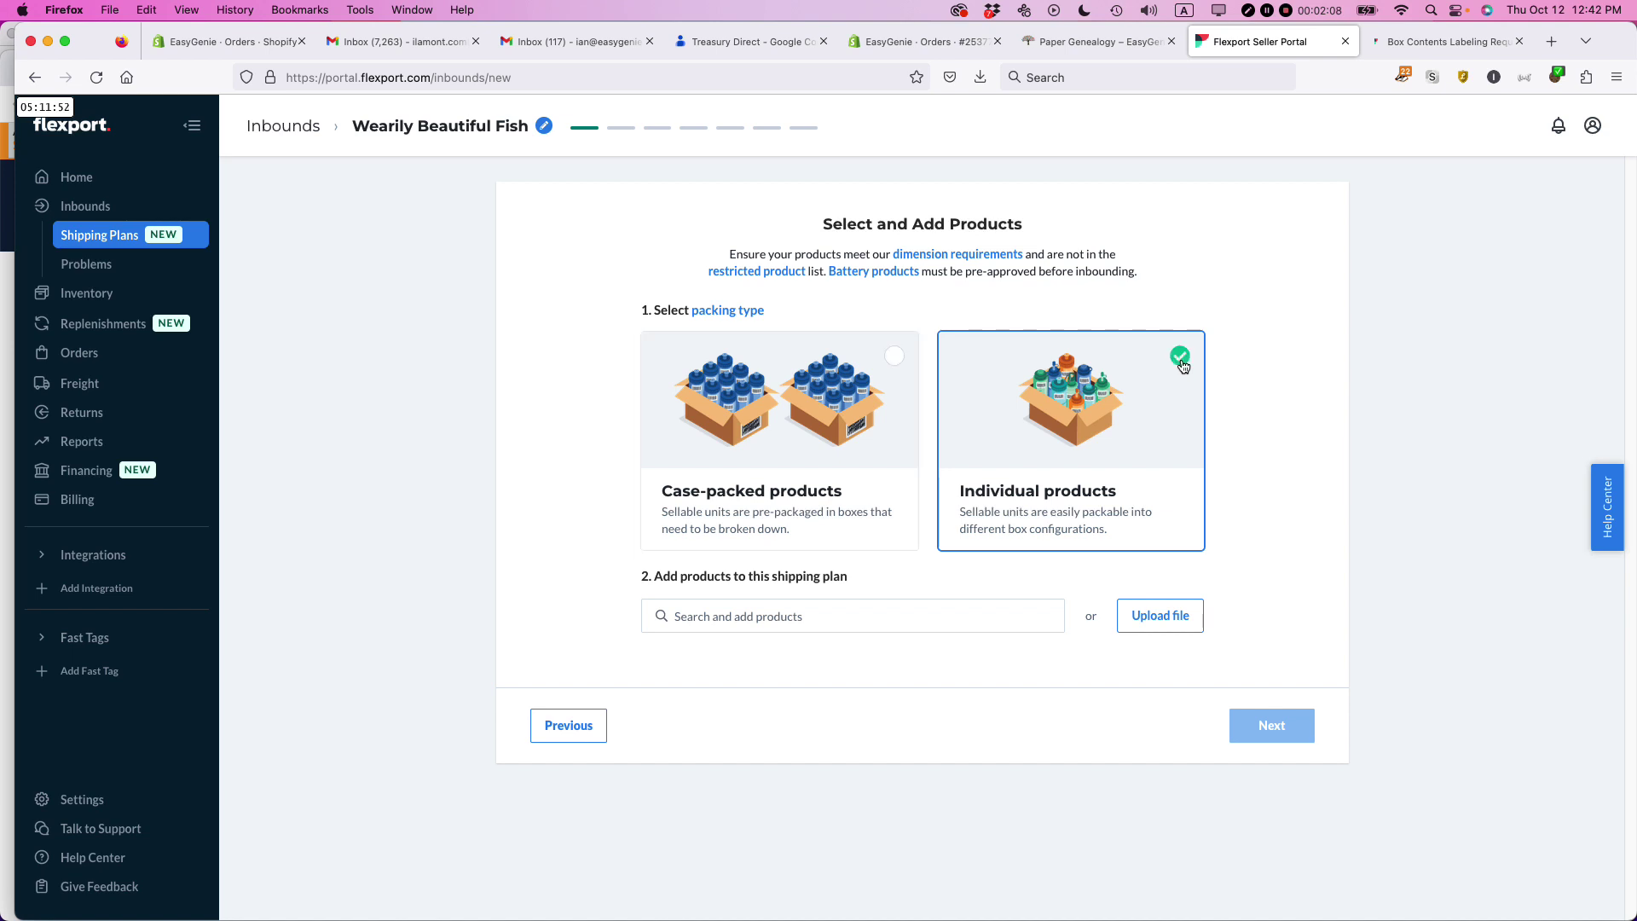
click(776, 620)
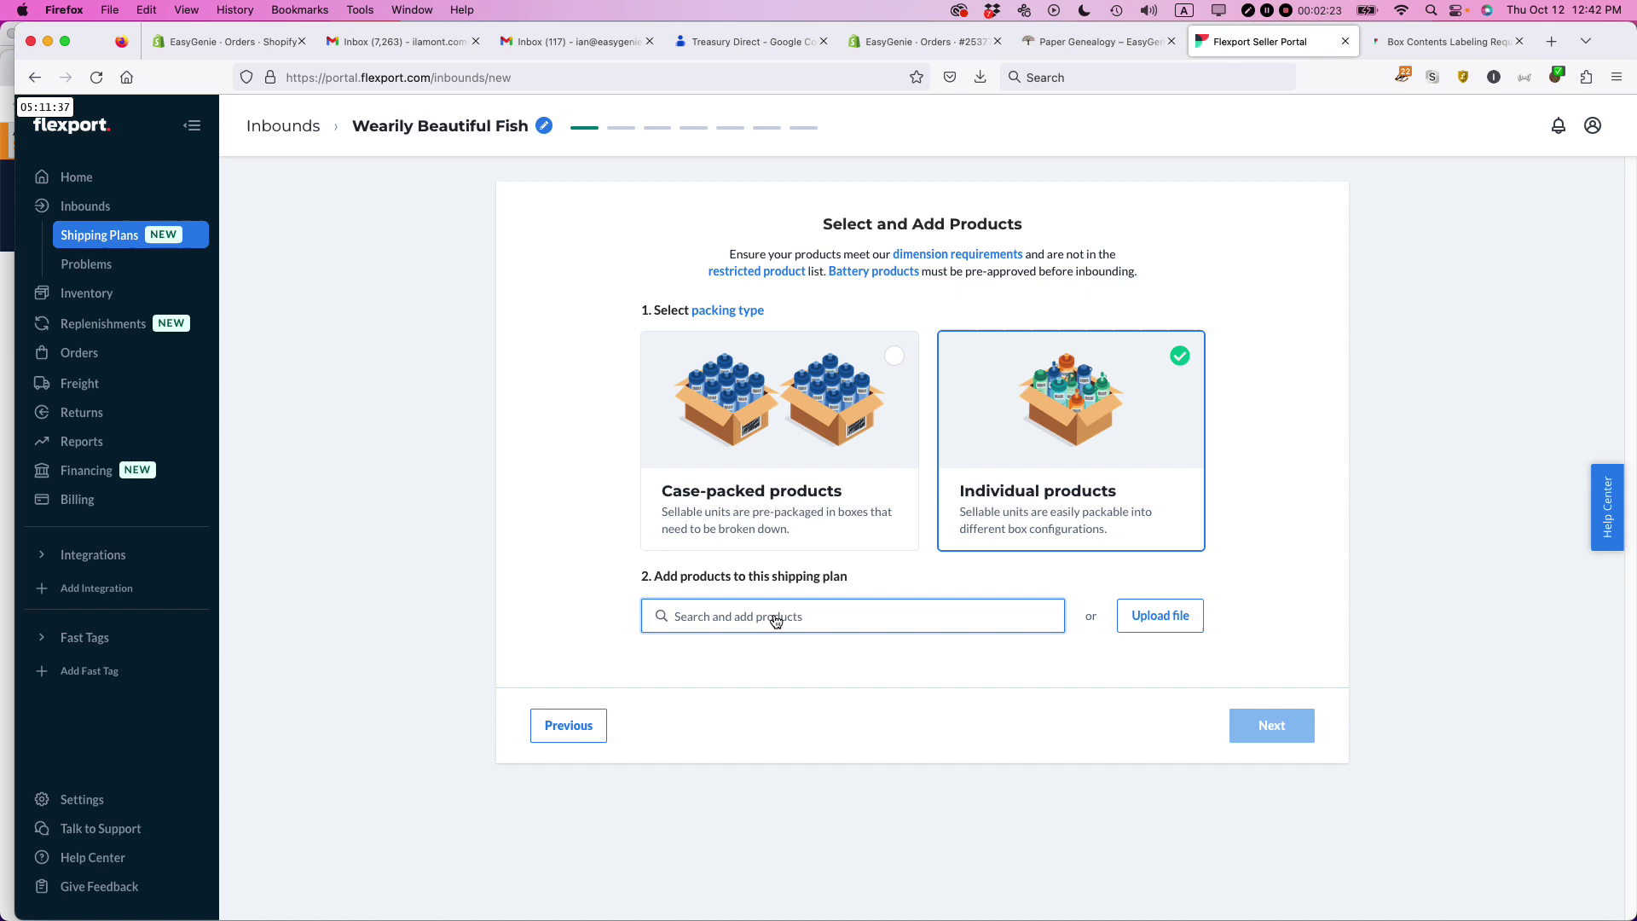
text(starter)
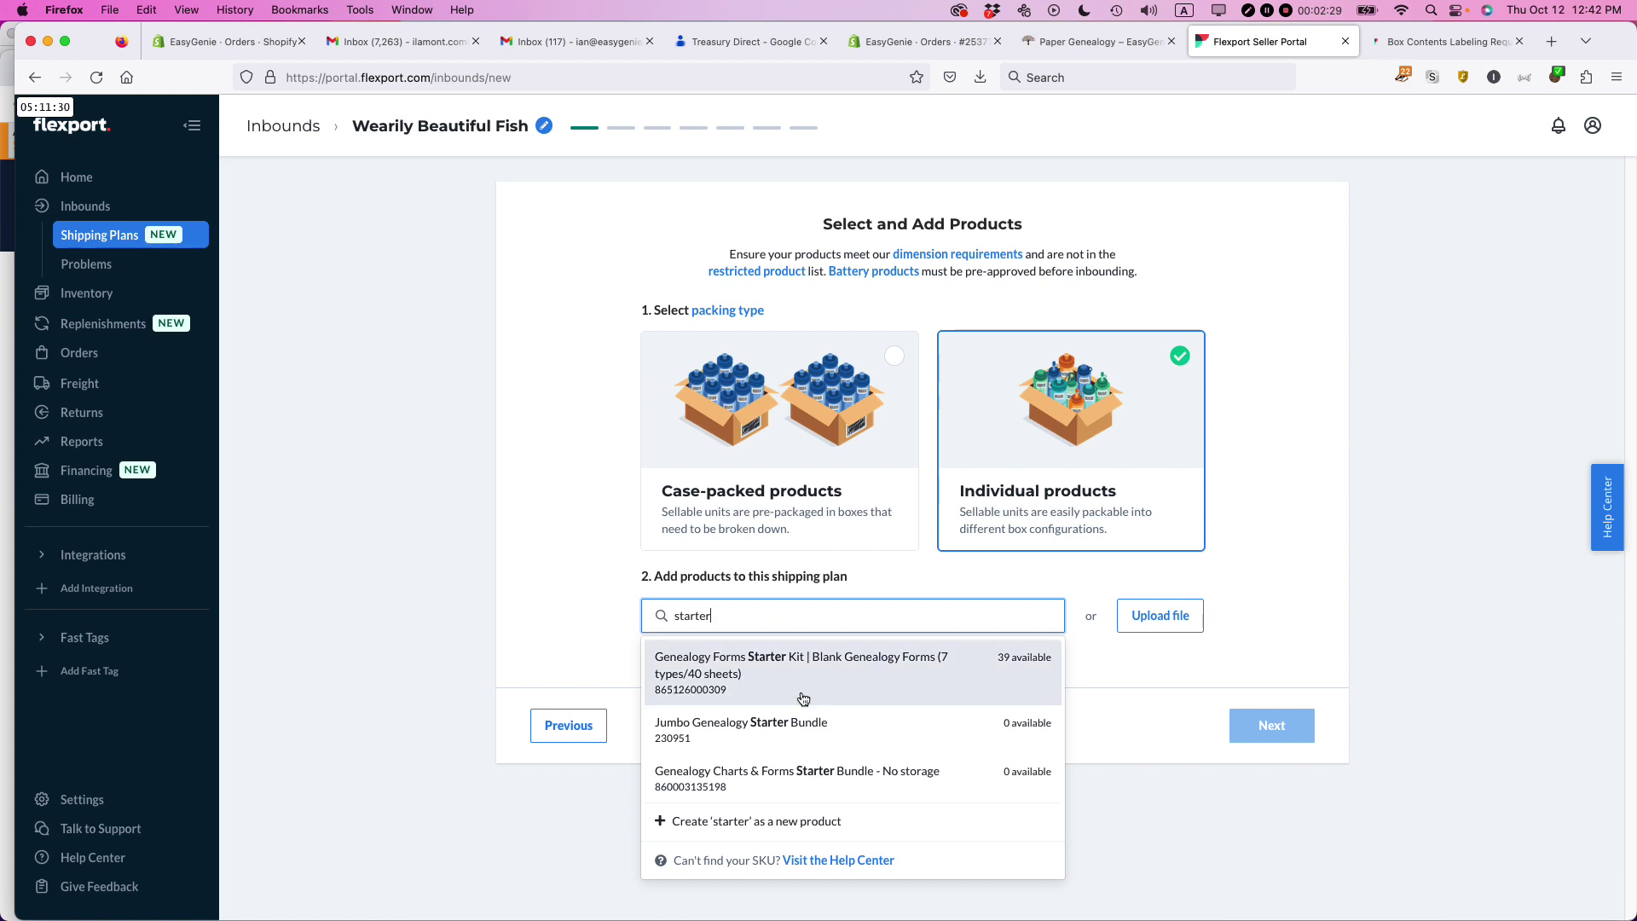
click(796, 781)
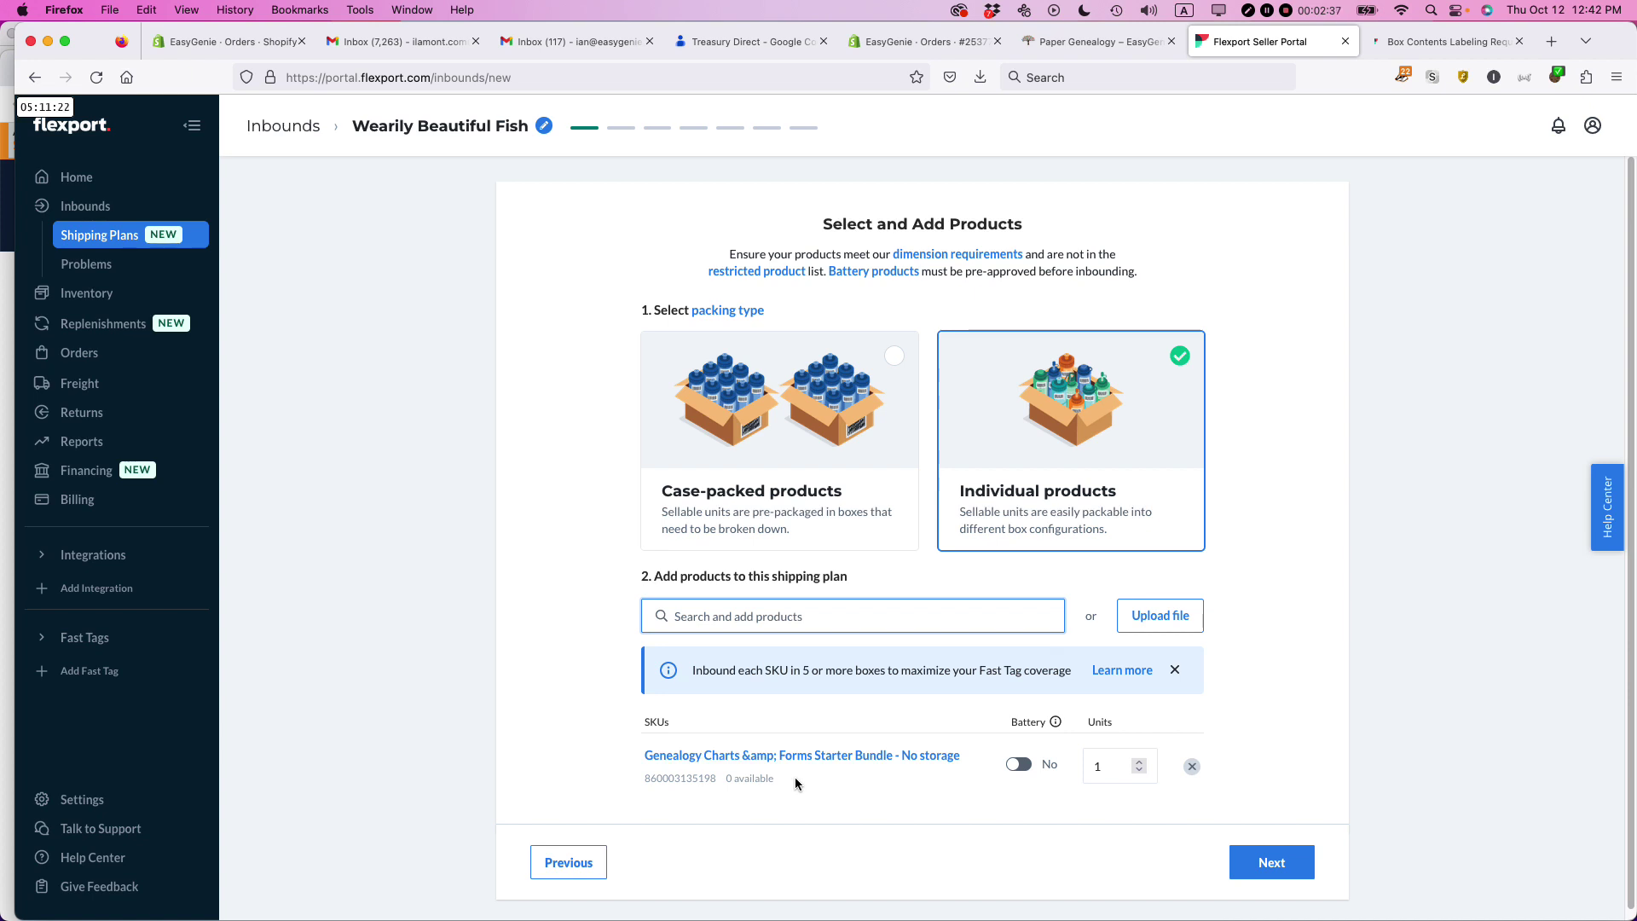
double_click(680, 778)
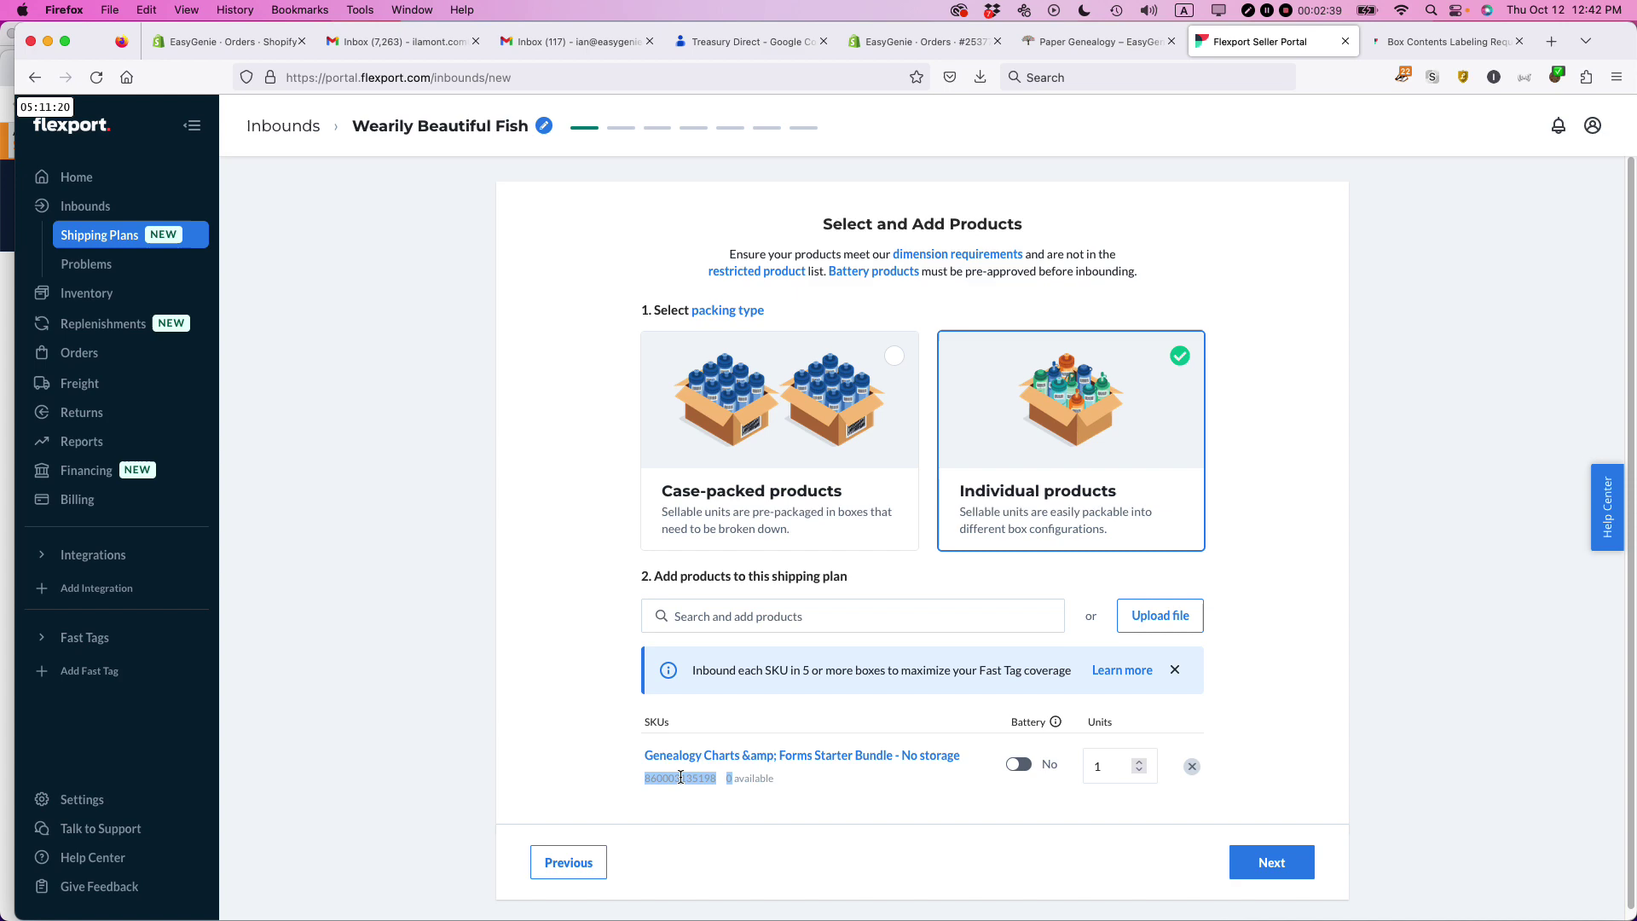
In Finder, open EasyGenie > COMBO PACKS > Starter Bundle > EasyGenie beginner bundle METADATA.txt
key(super+Tab)
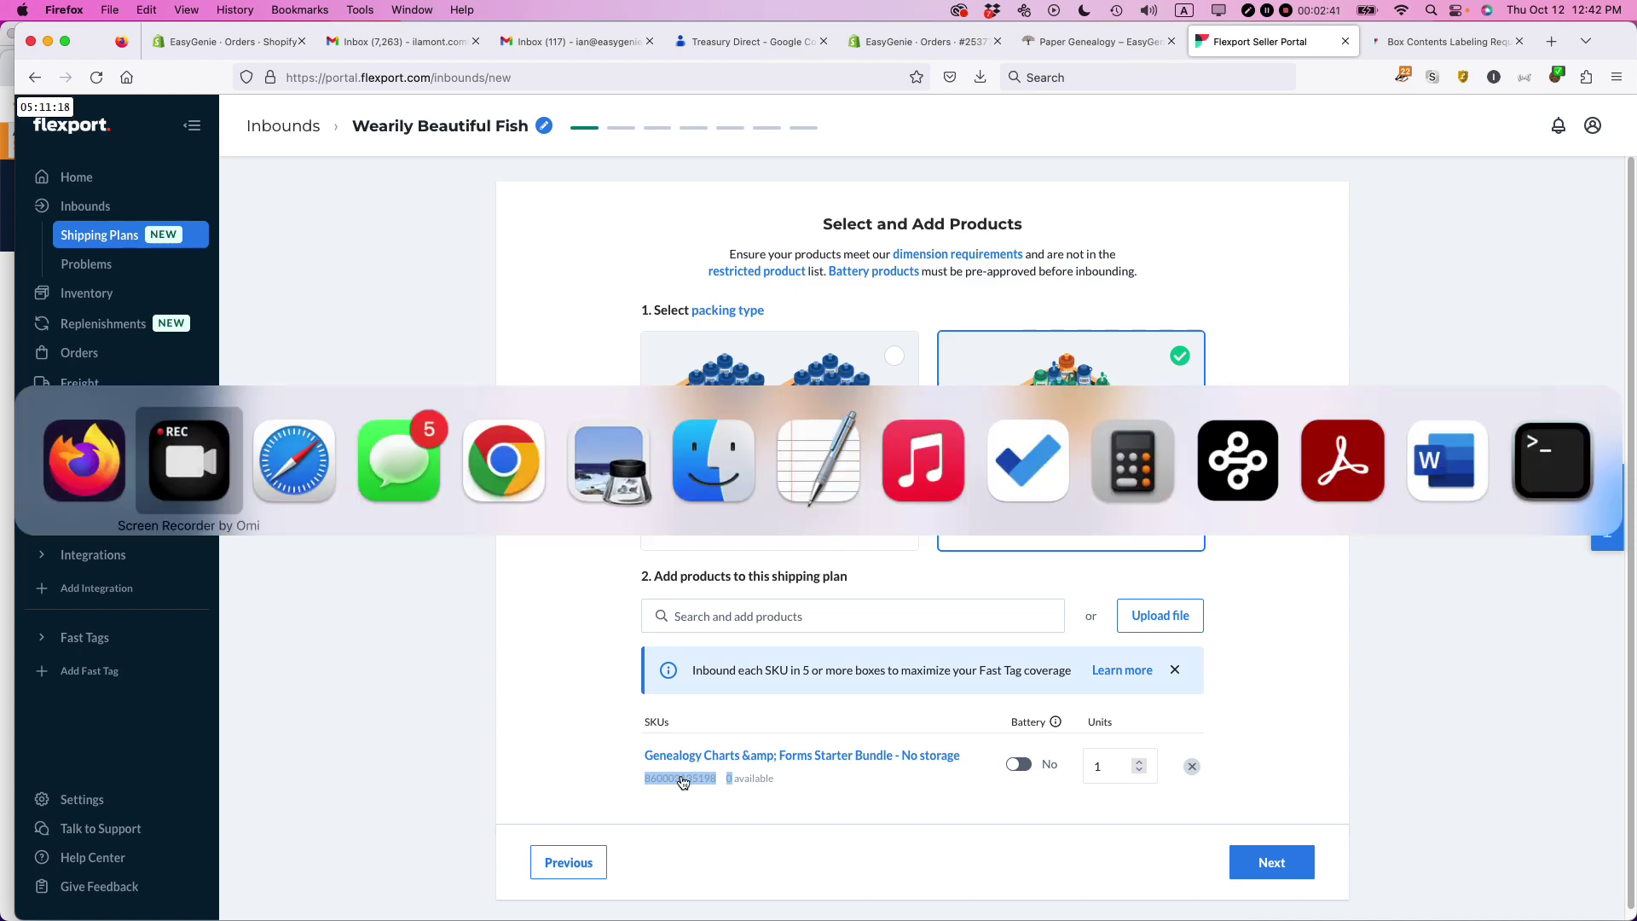
key(super+Tab)
key(super+Tab)
key(super+Tab)
key(super+Tab)
key(super+Tab)
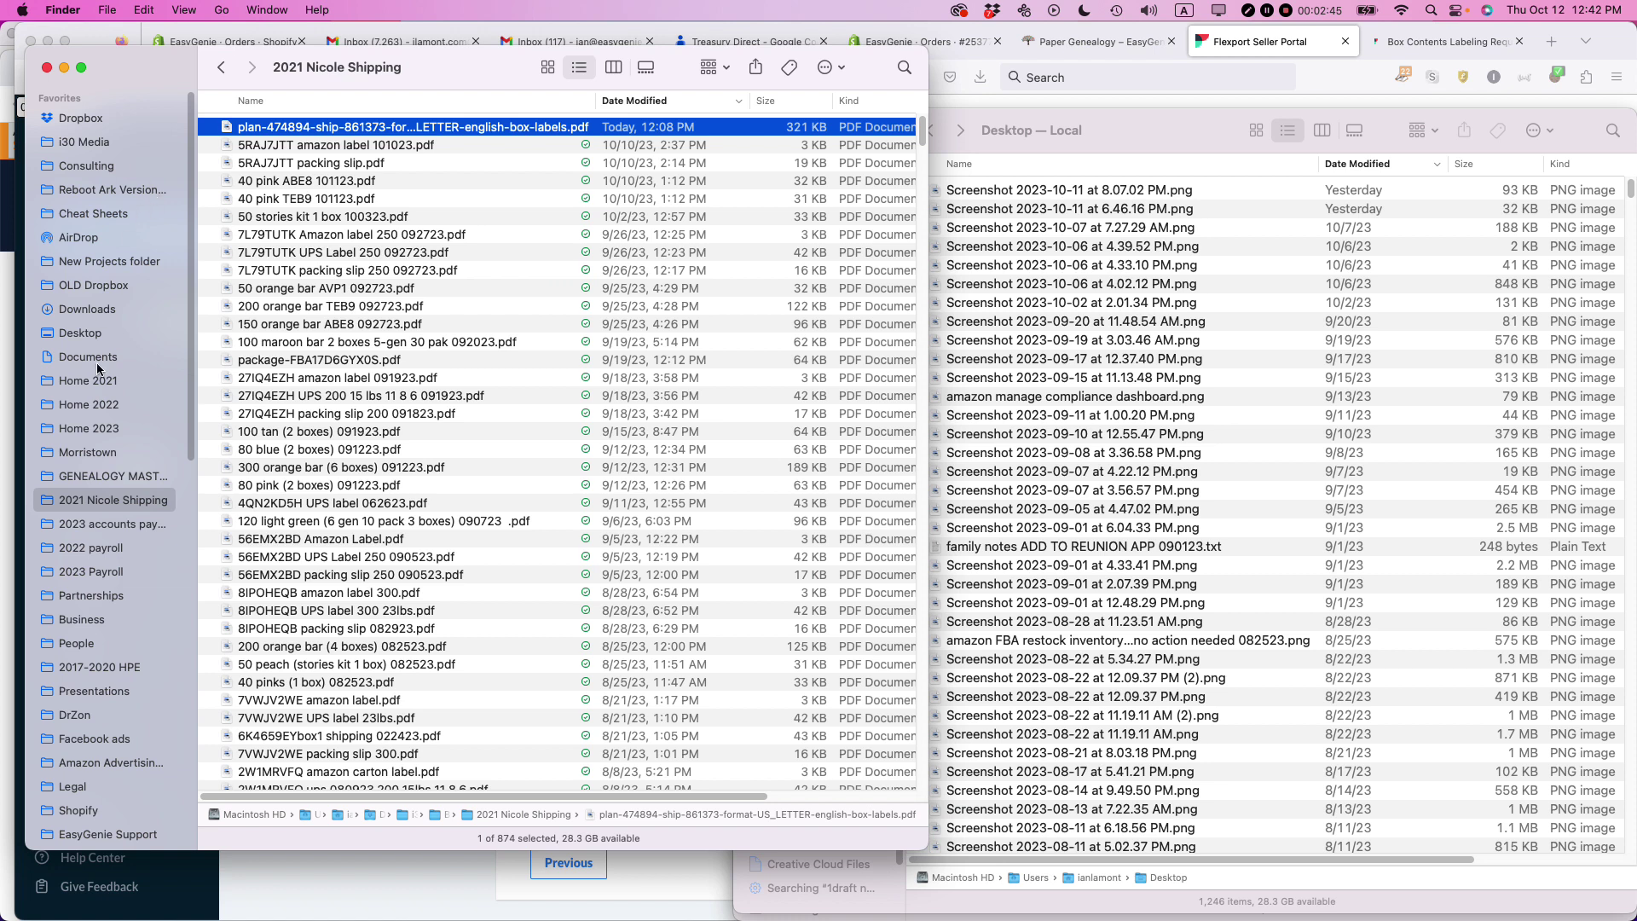
scroll(122, 516, down, 5)
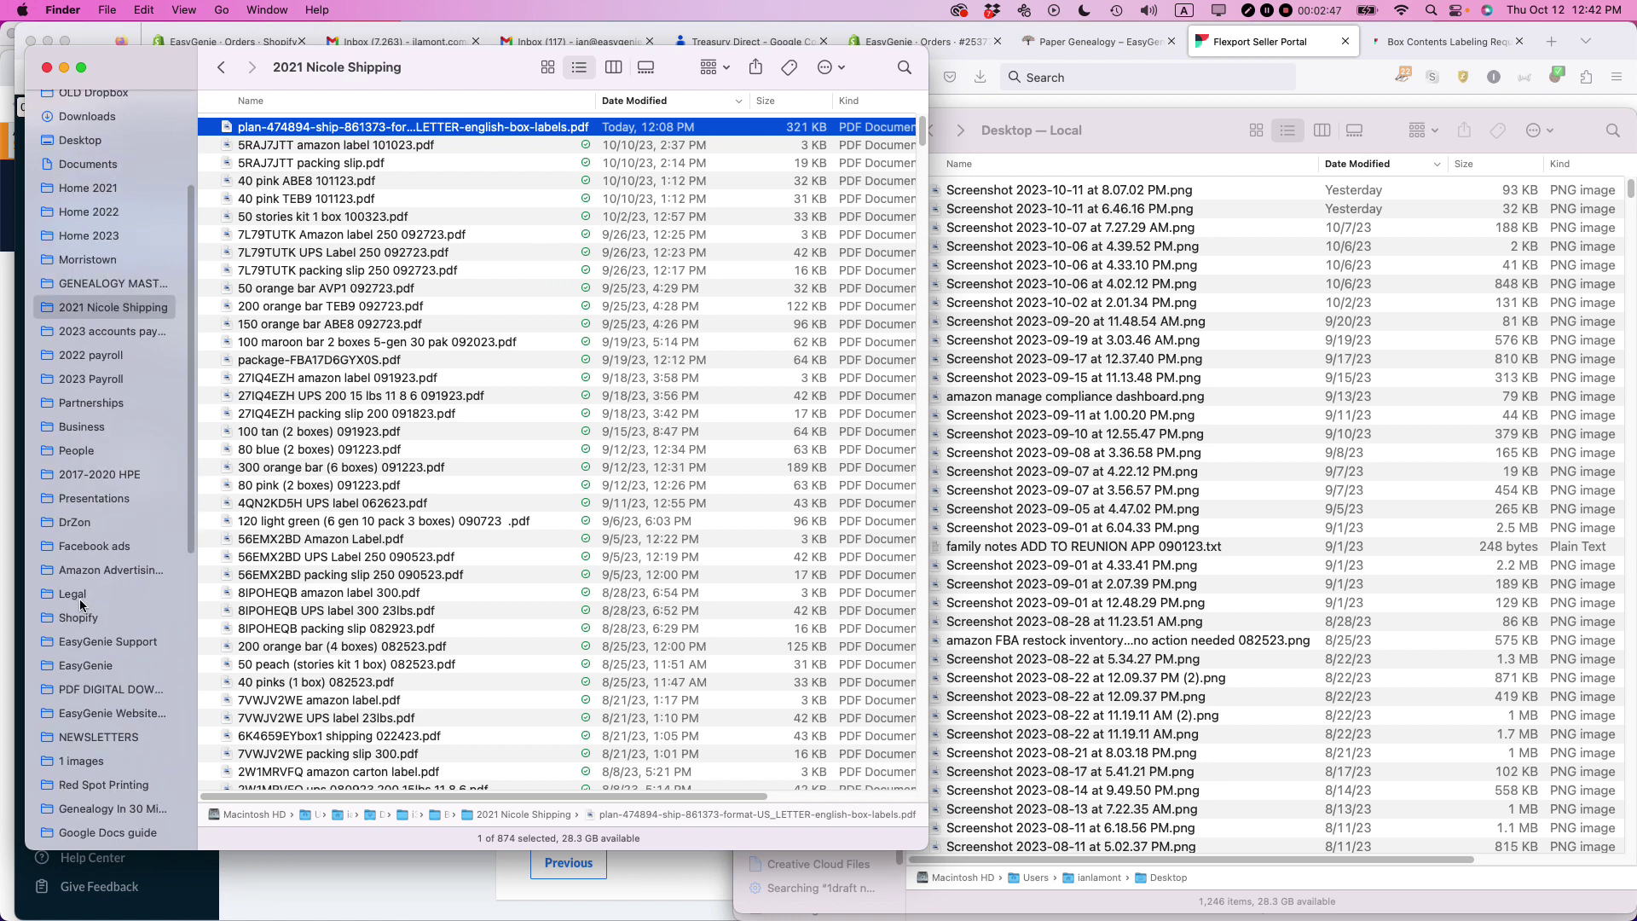
click(74, 665)
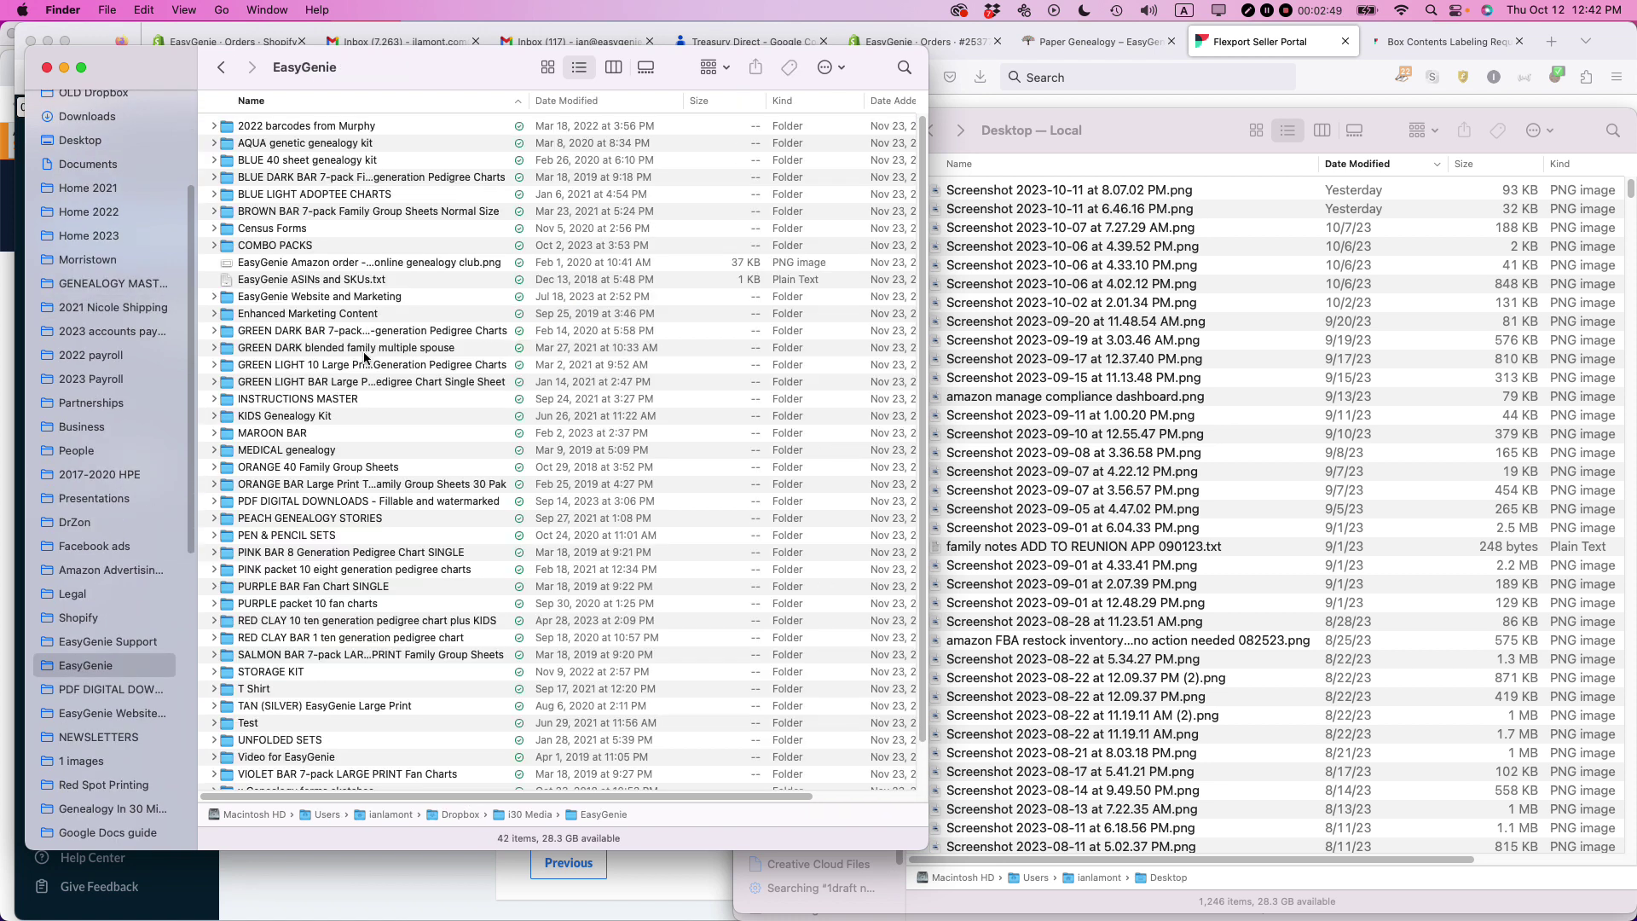
double_click(228, 246)
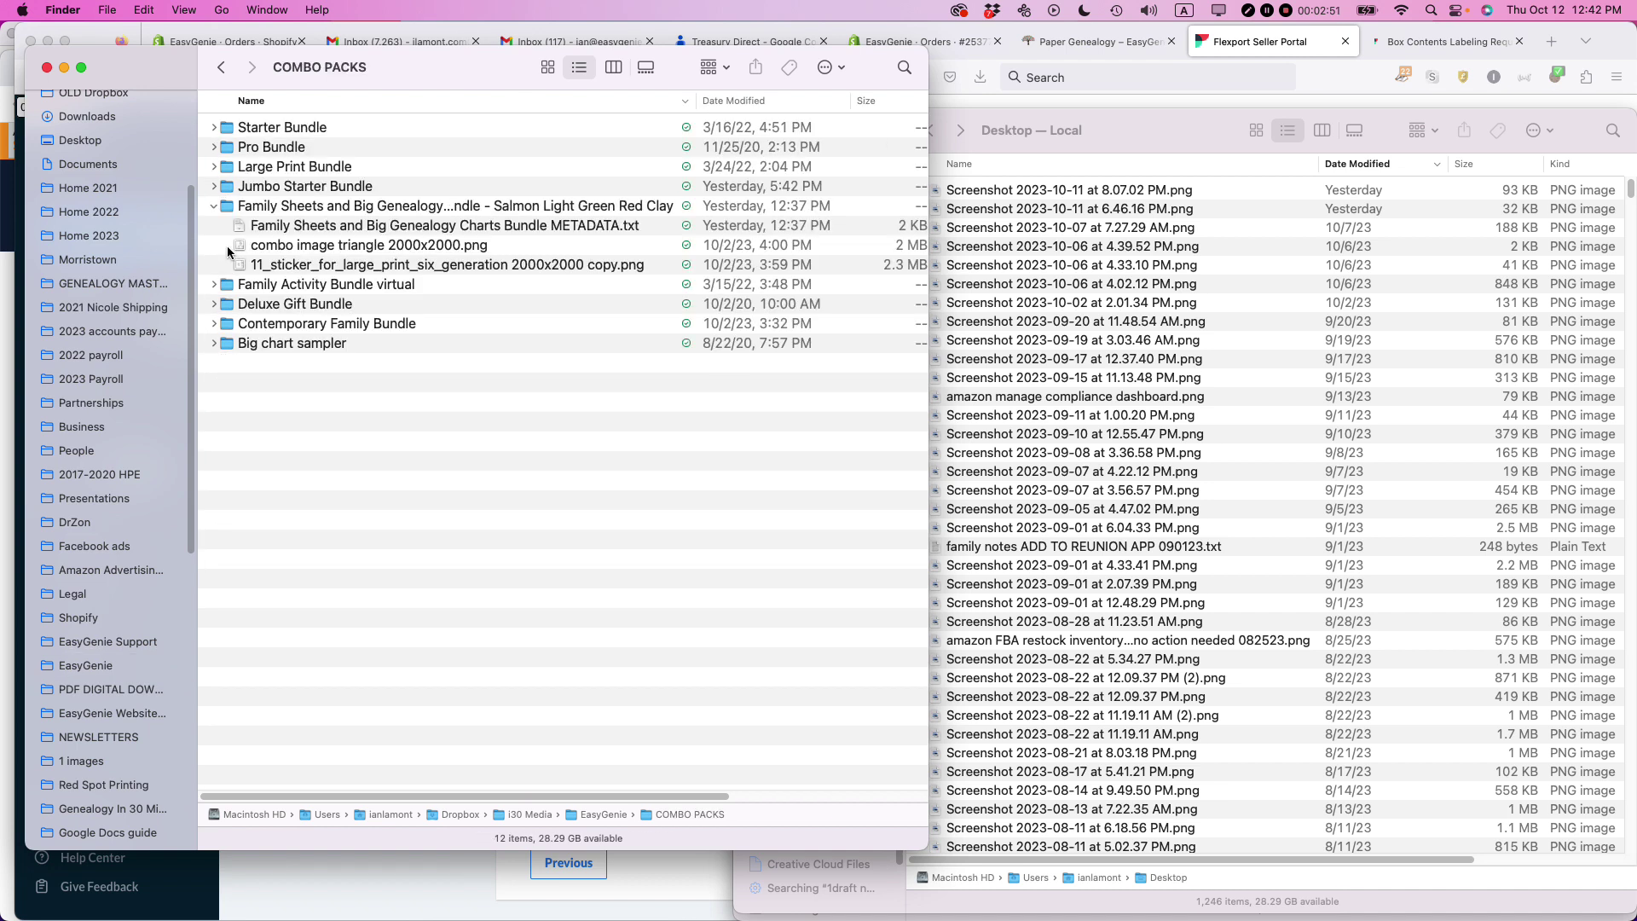
drag(927, 850, 1486, 885)
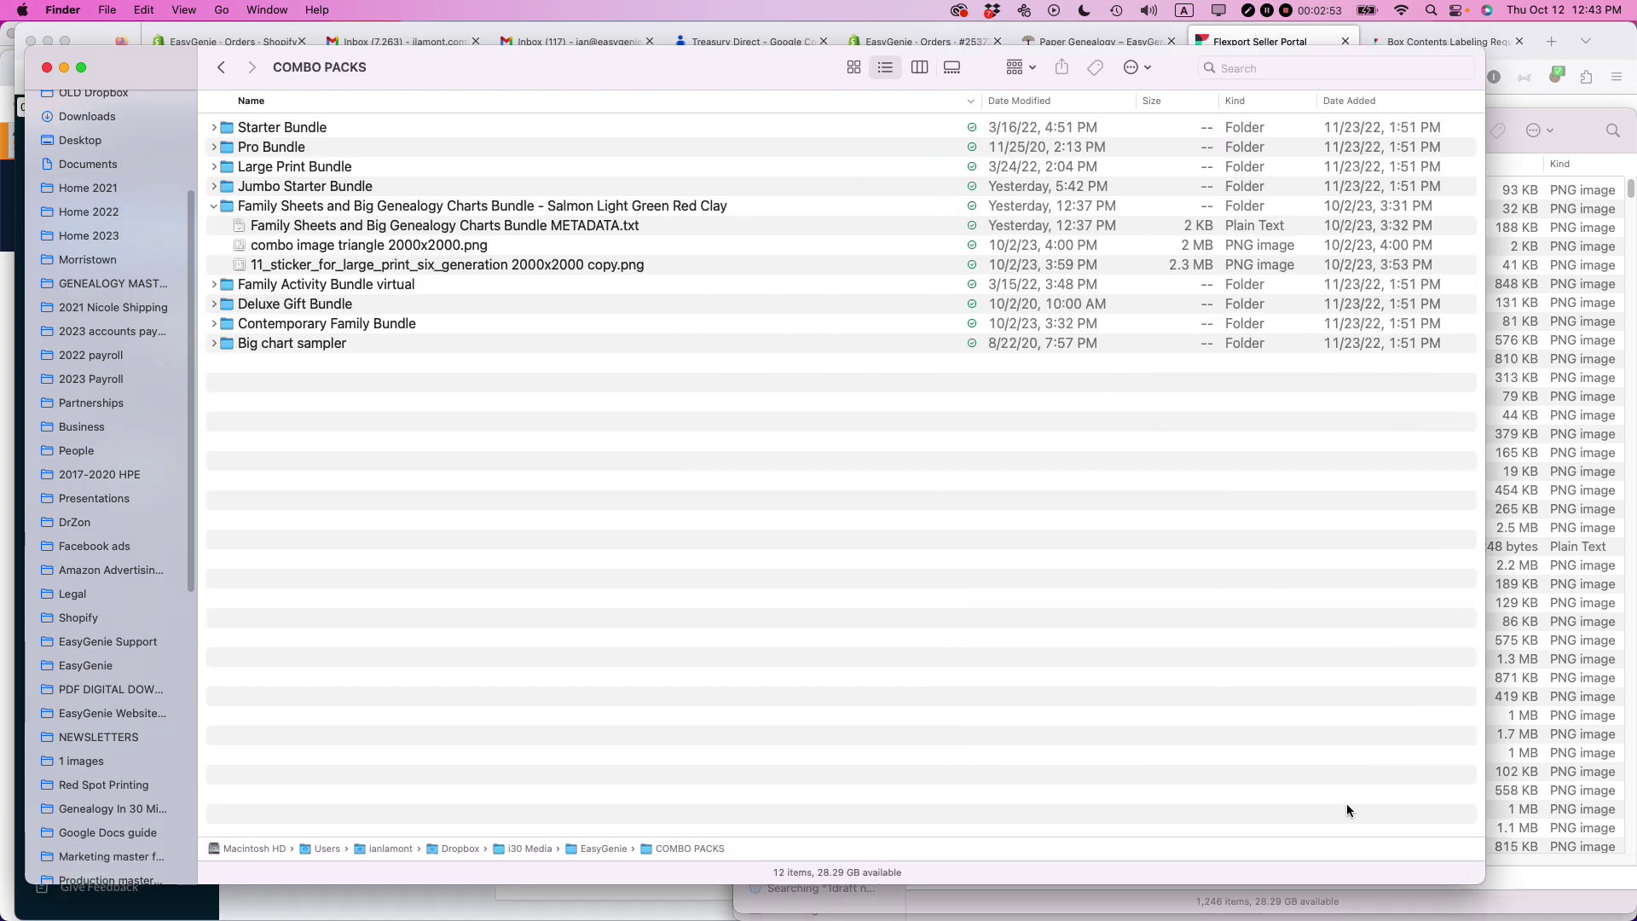
click(213, 128)
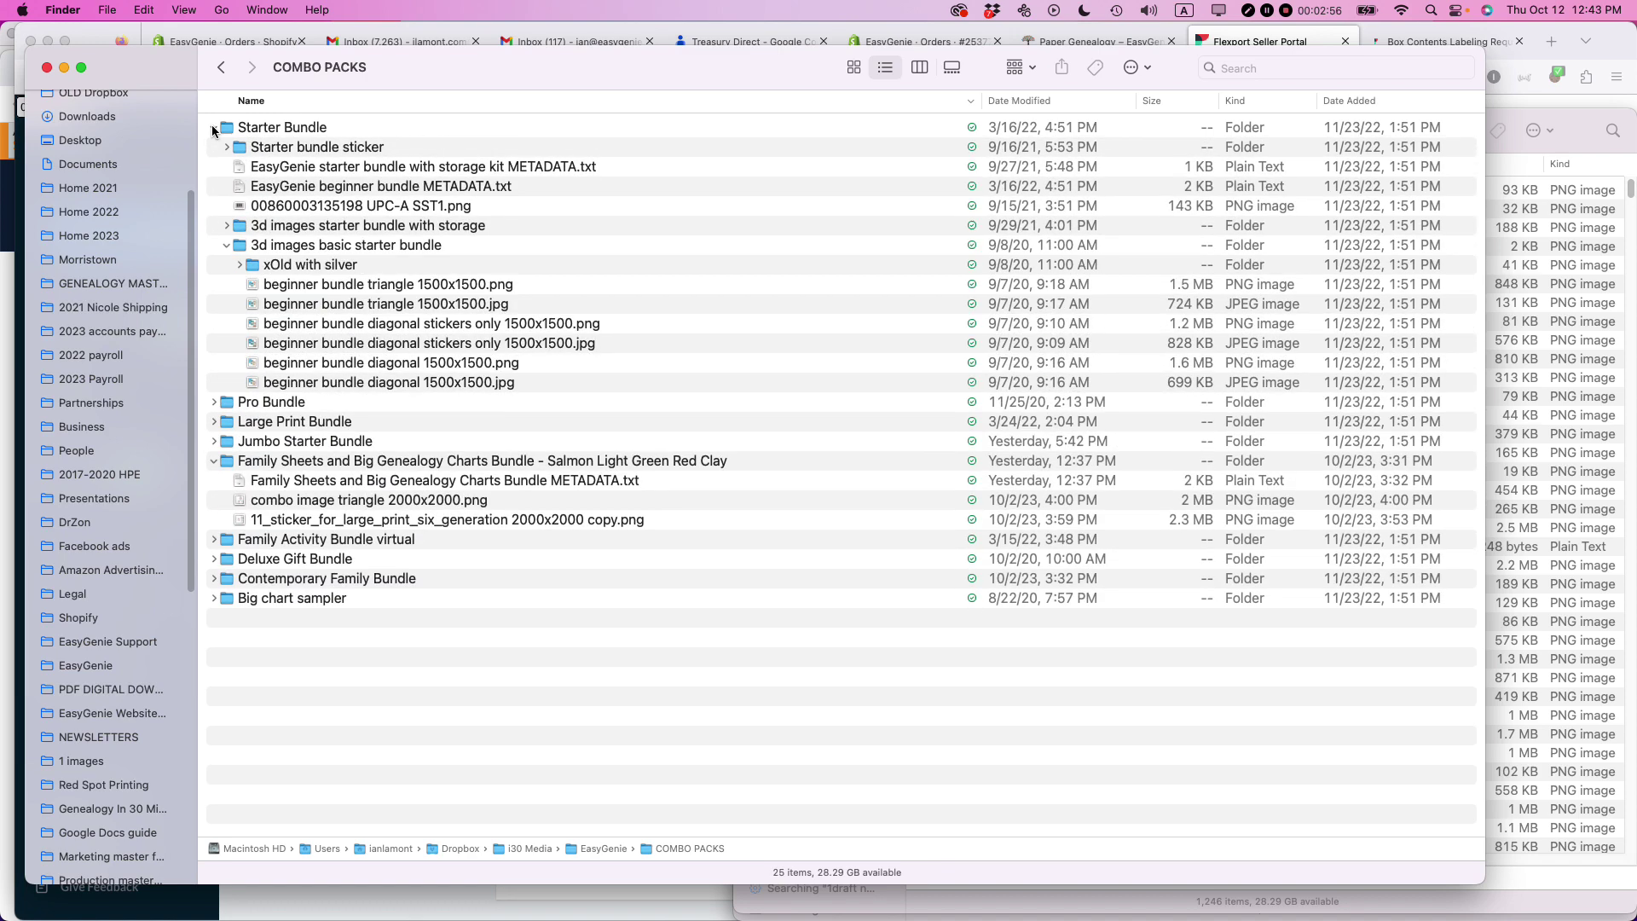
double_click(344, 187)
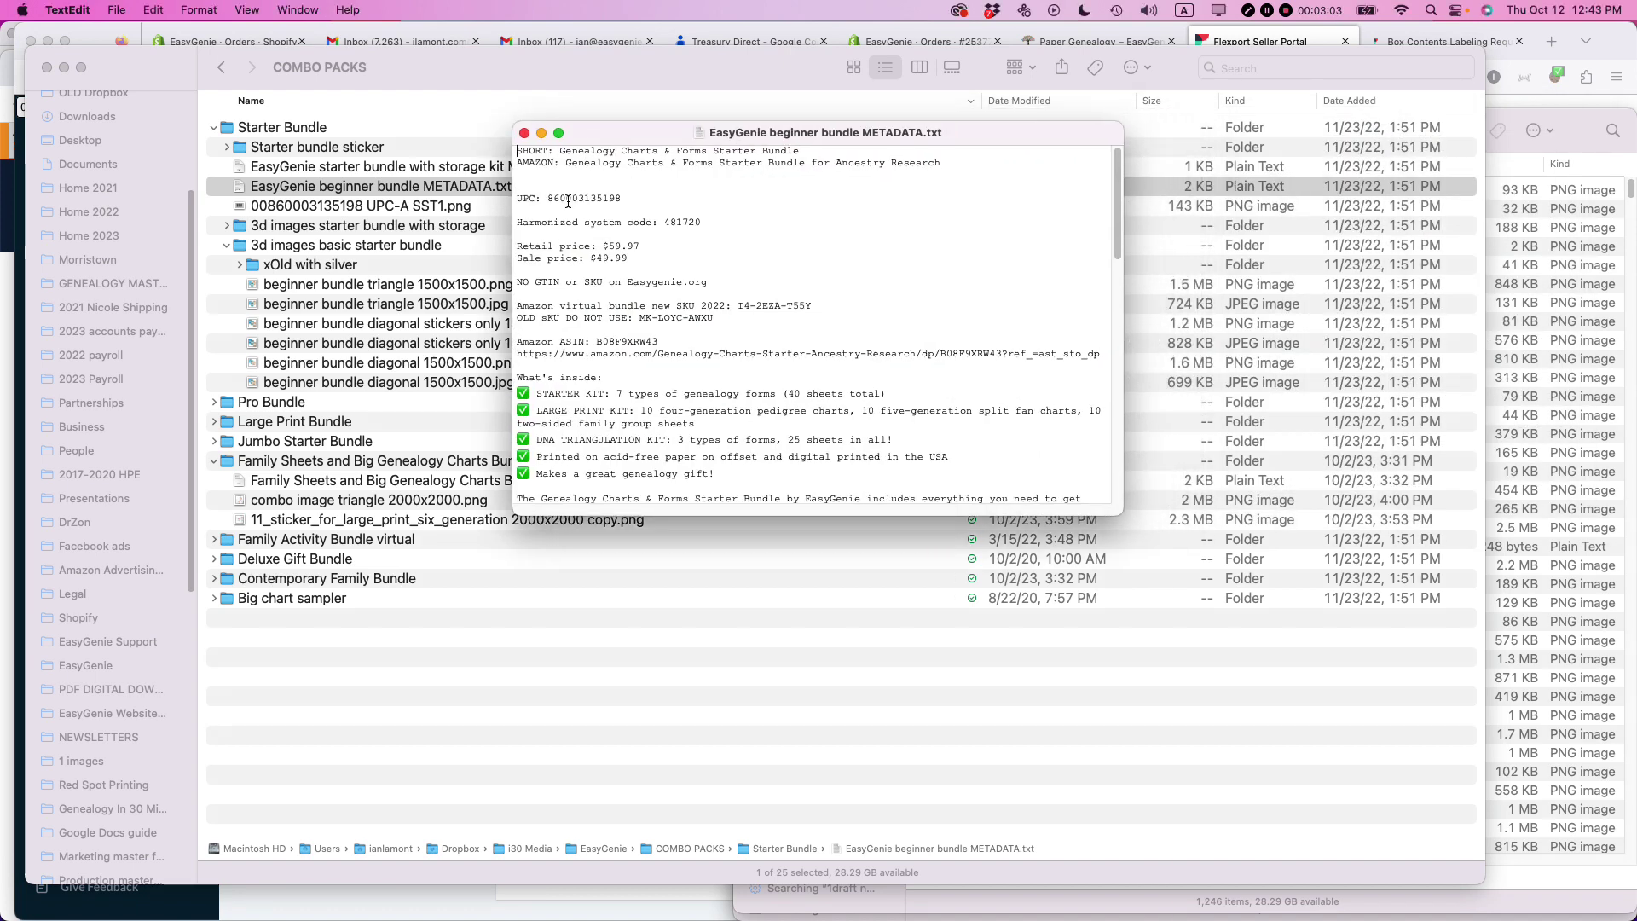
Highlight and enlarge the metadata's UPC line, then return to Firefox
triple_click(564, 197)
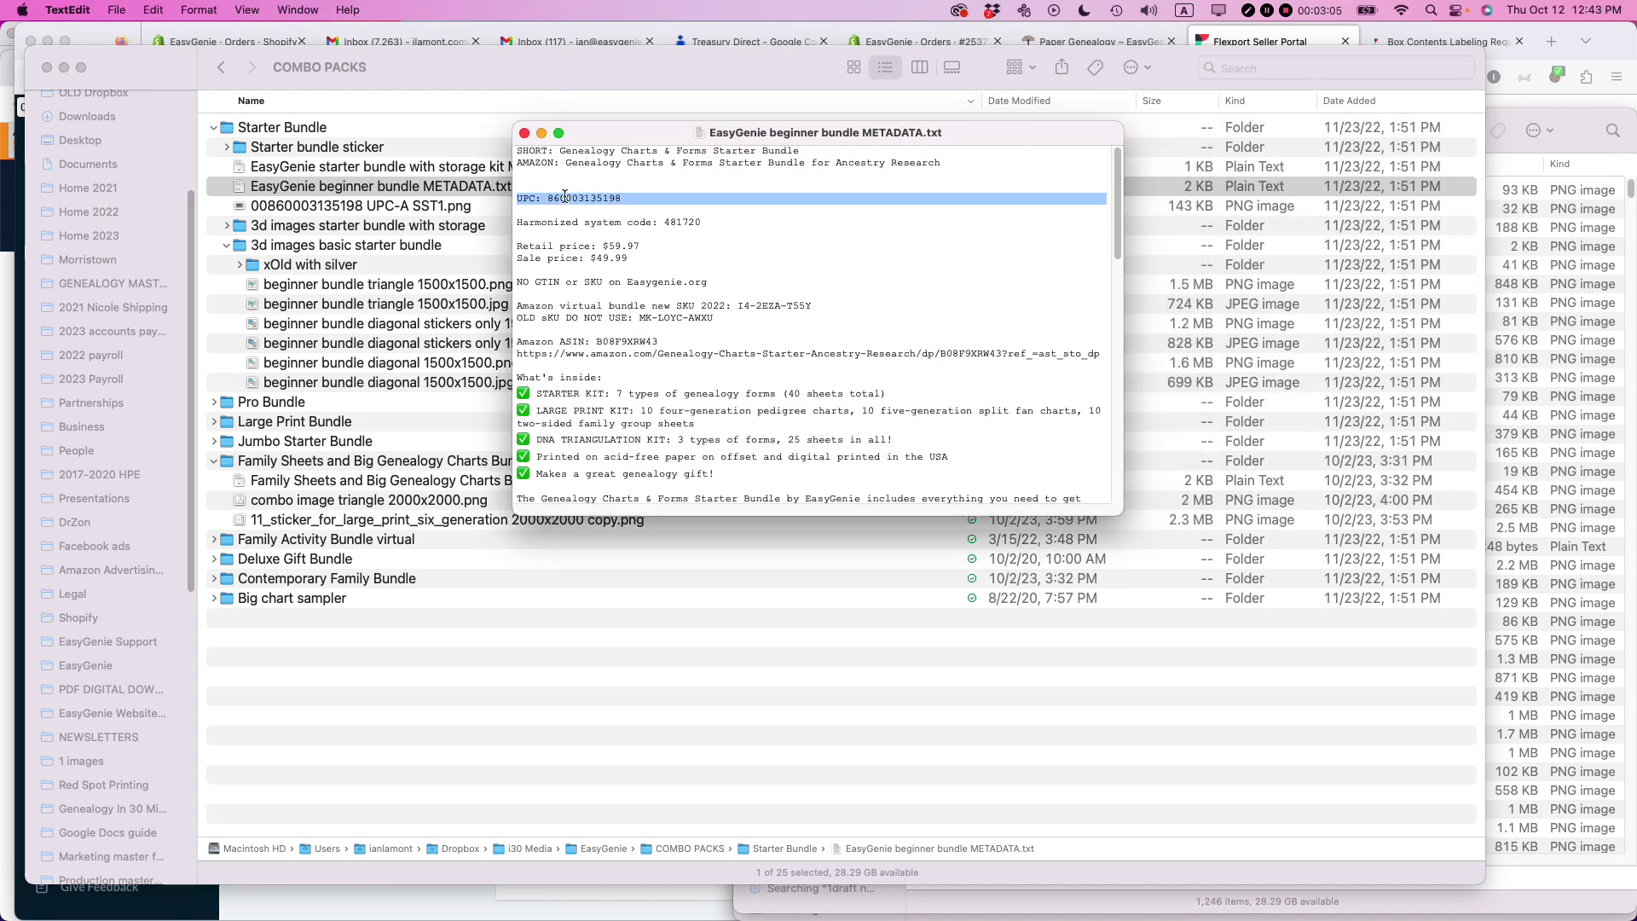
key(super+plus)
key(super+plus)
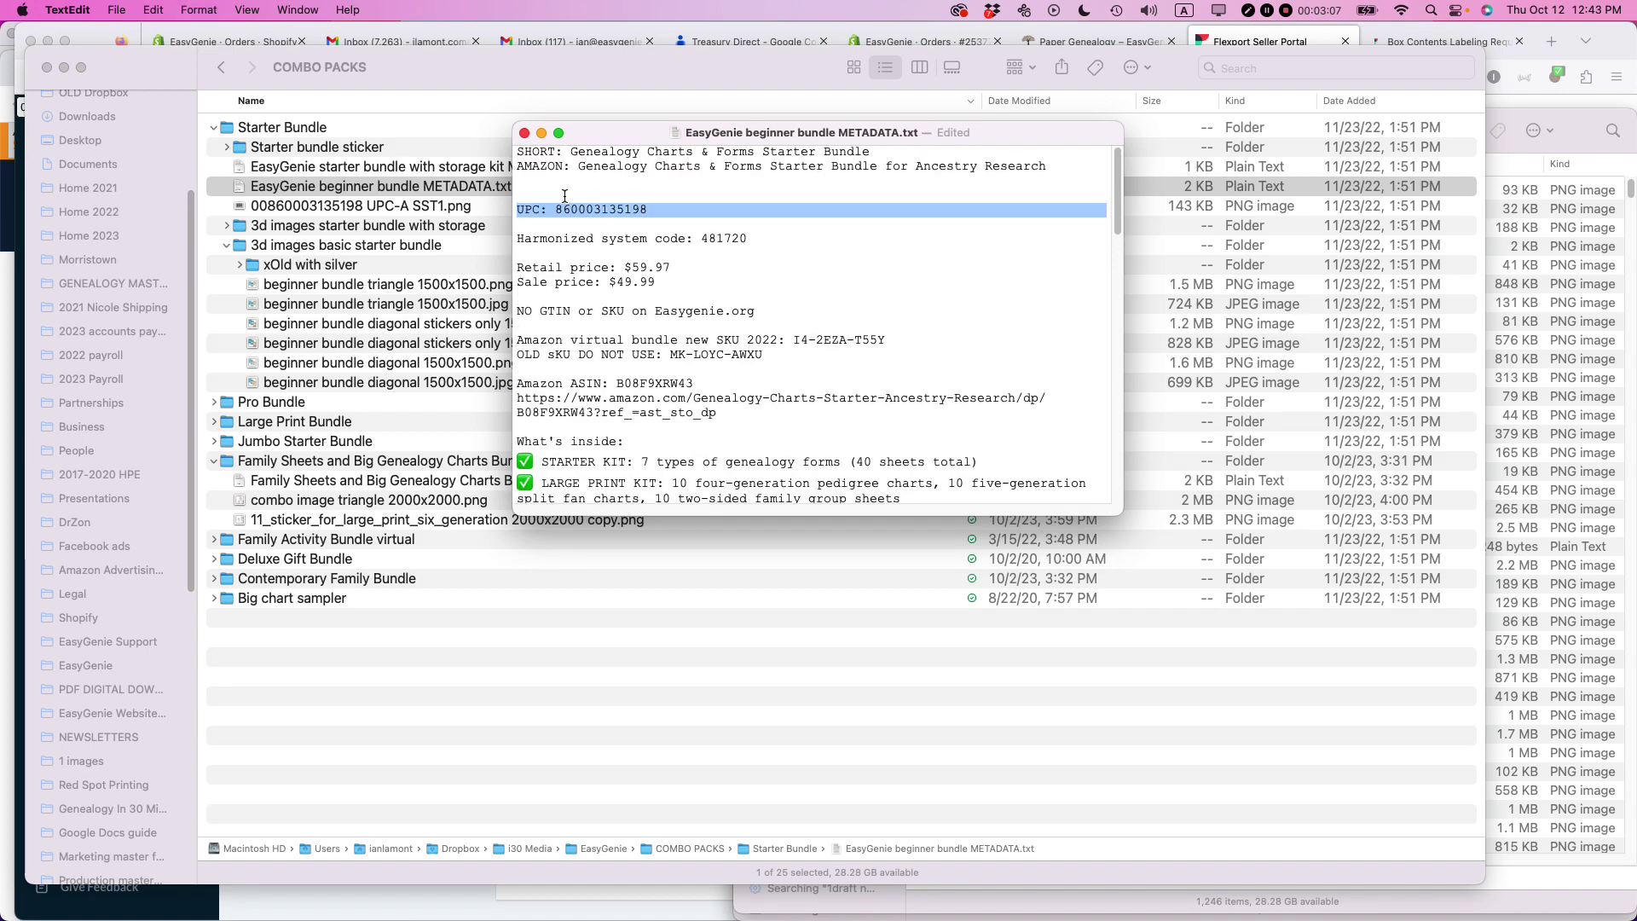
key(super+Tab)
key(super+Tab)
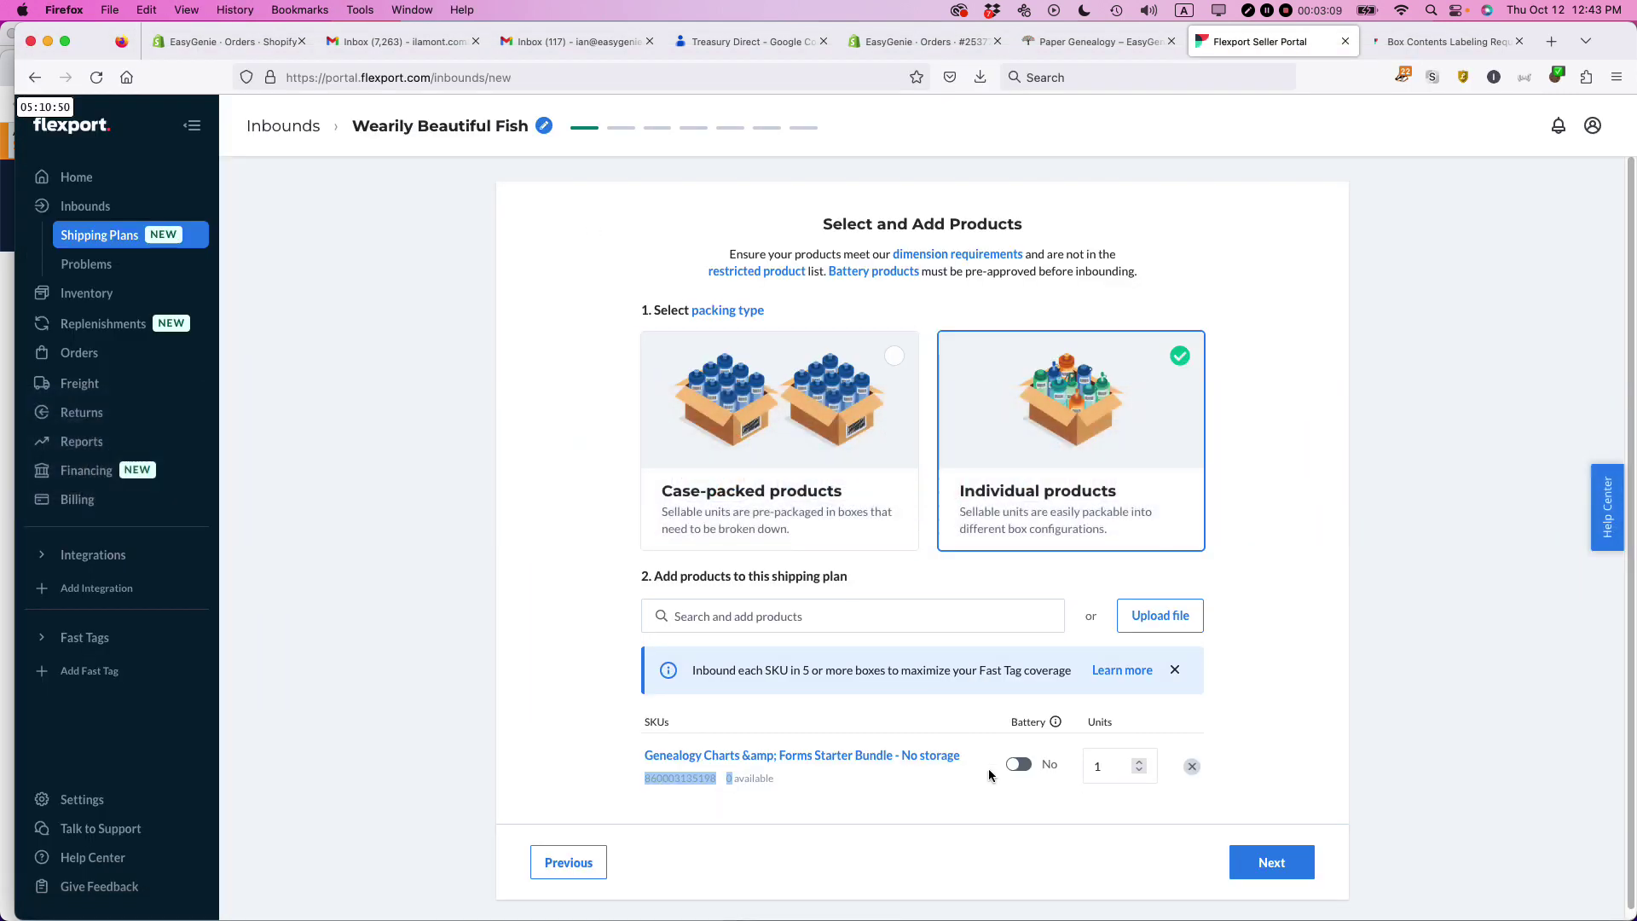
click(711, 815)
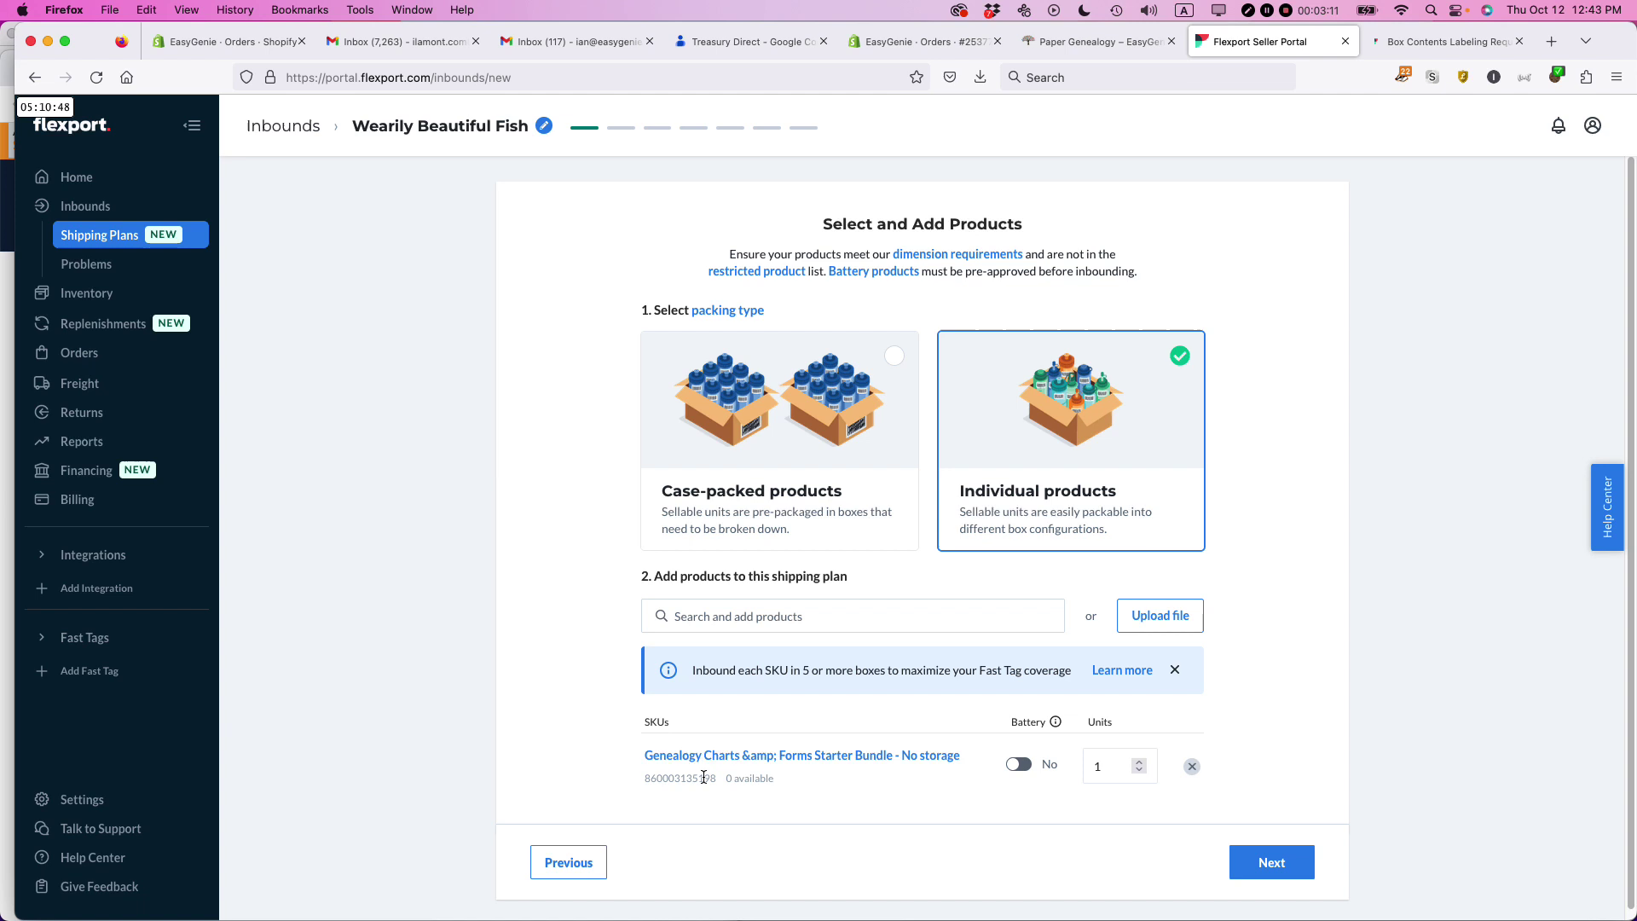
double_click(703, 777)
Set the Starter Bundle's Packaging for Each Unit to Other (no special packaging) and continue
click(1268, 864)
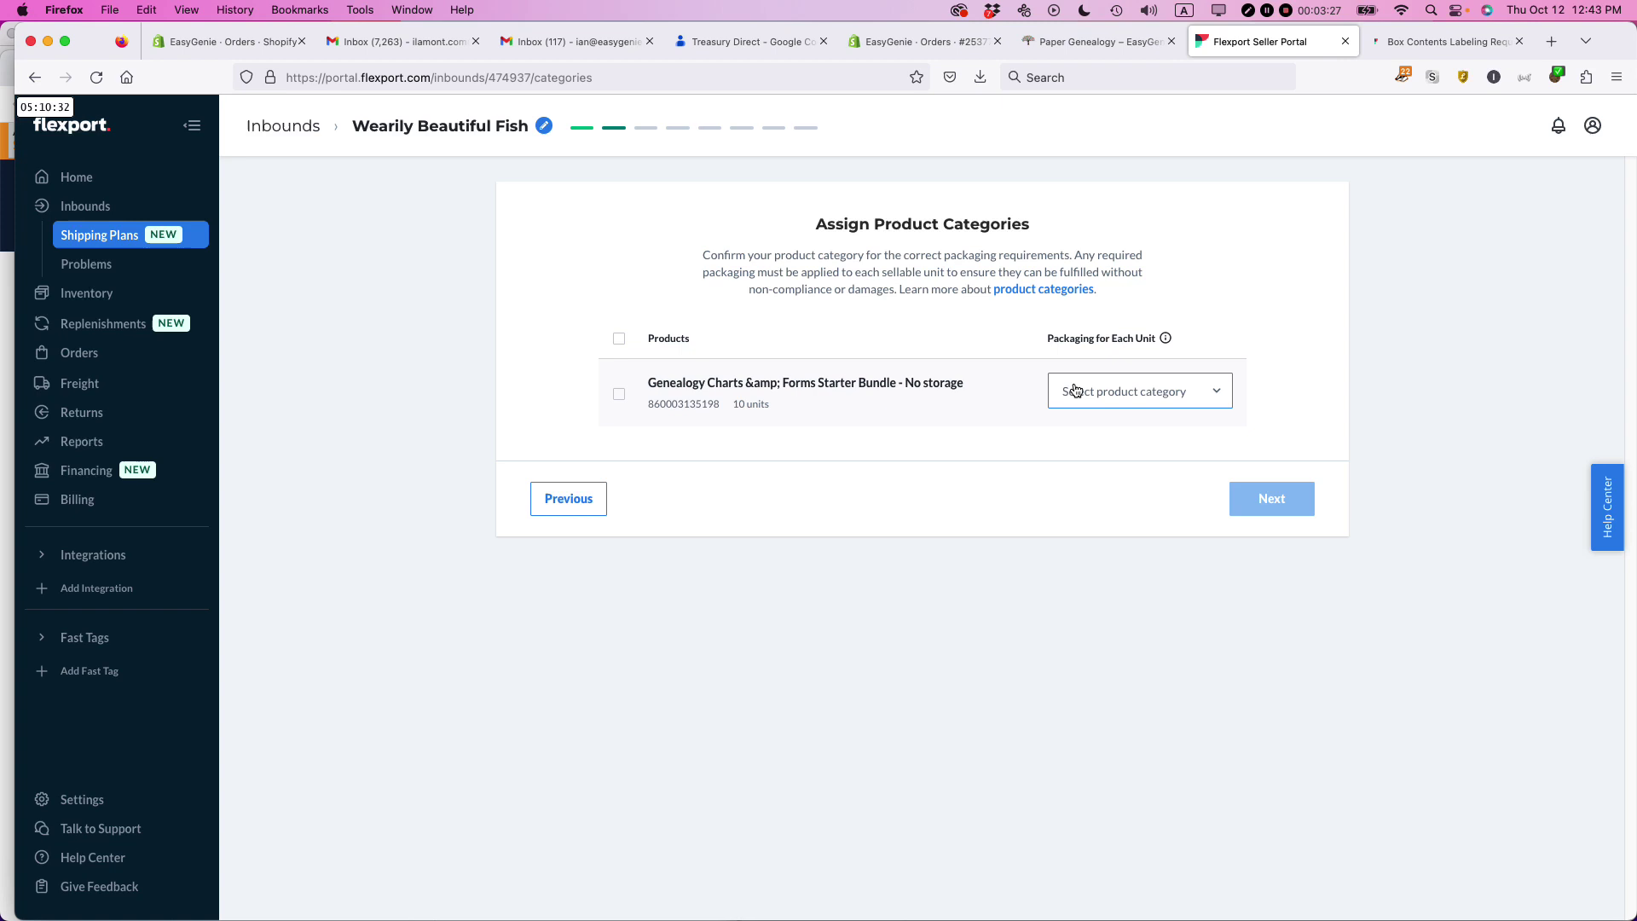
click(1218, 392)
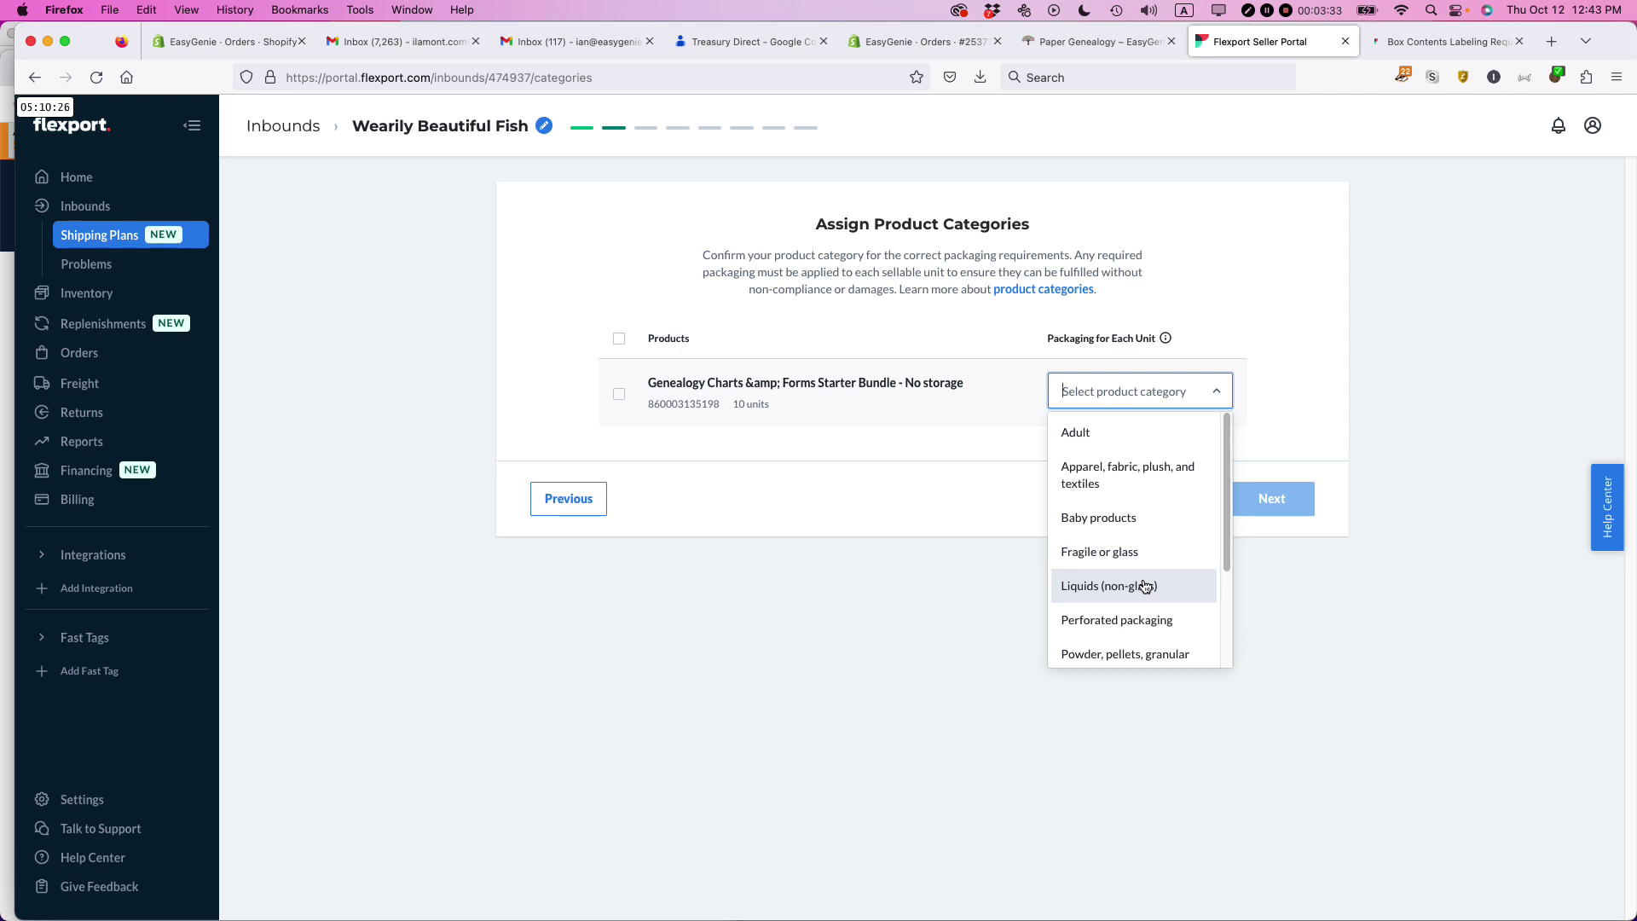
scroll(1144, 579, down, 2)
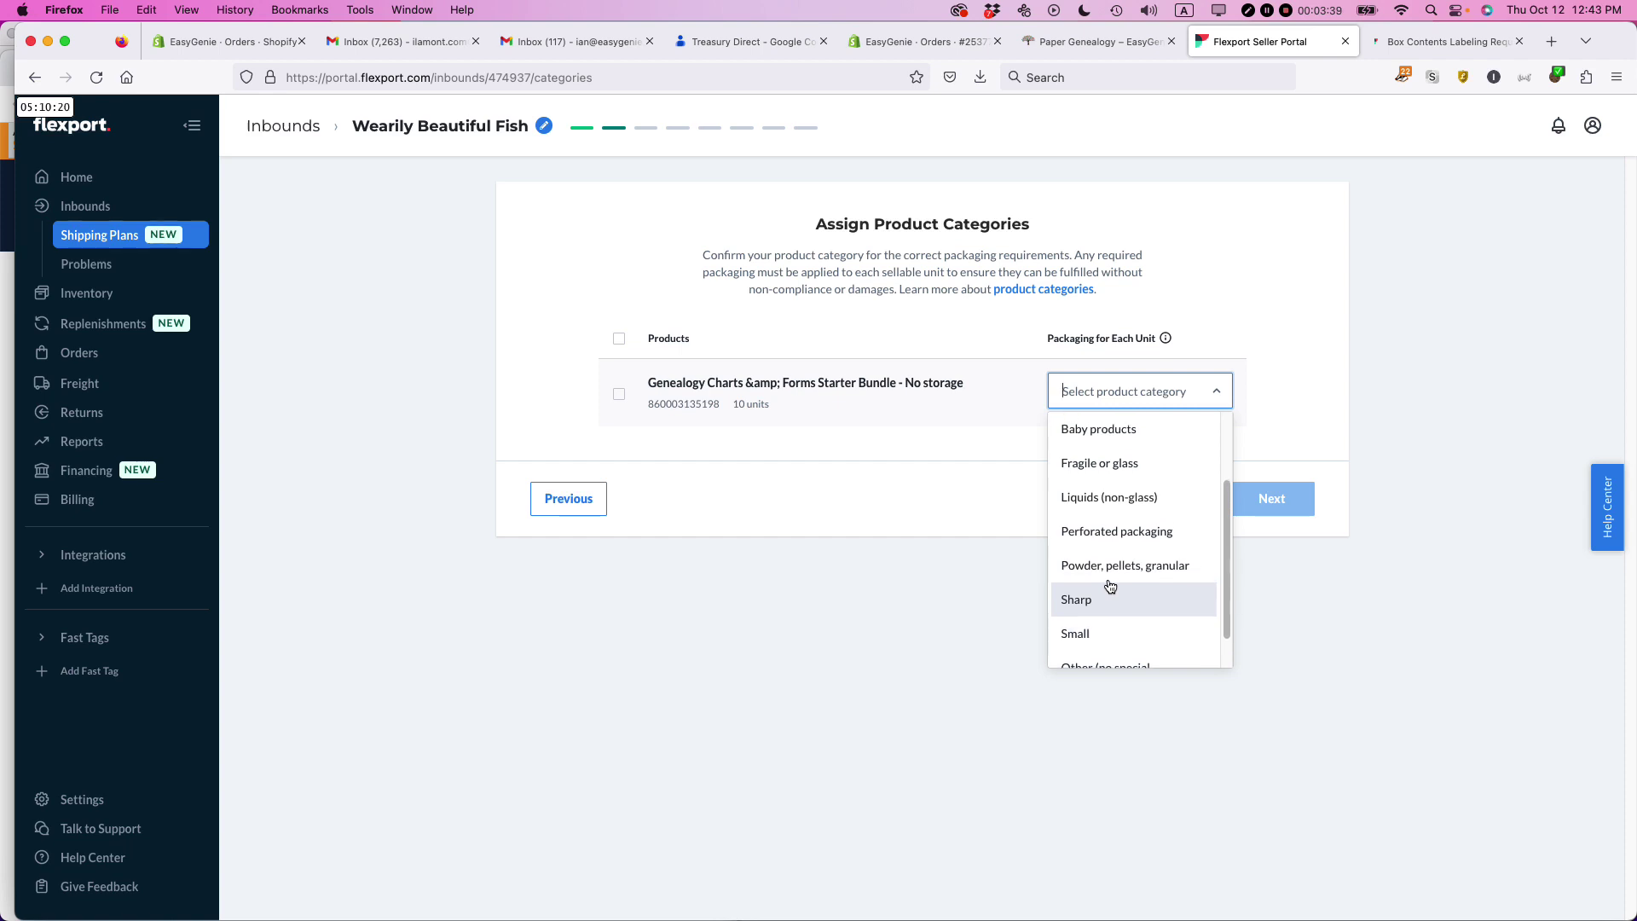
scroll(1110, 588, up, 1)
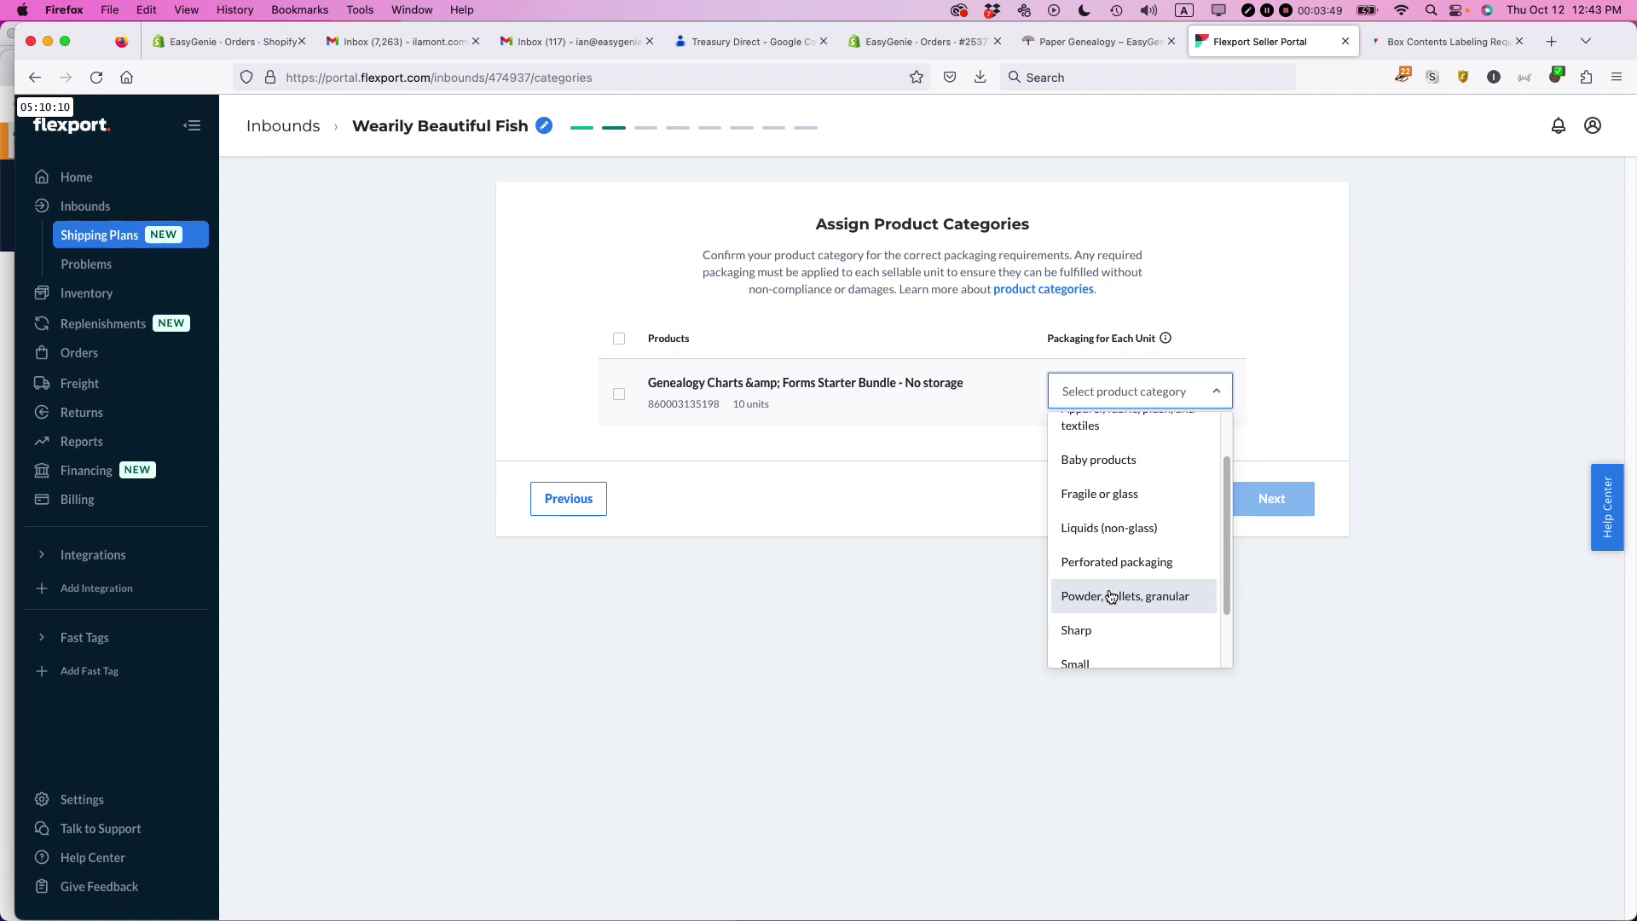
scroll(1110, 596, down, 2)
click(1104, 641)
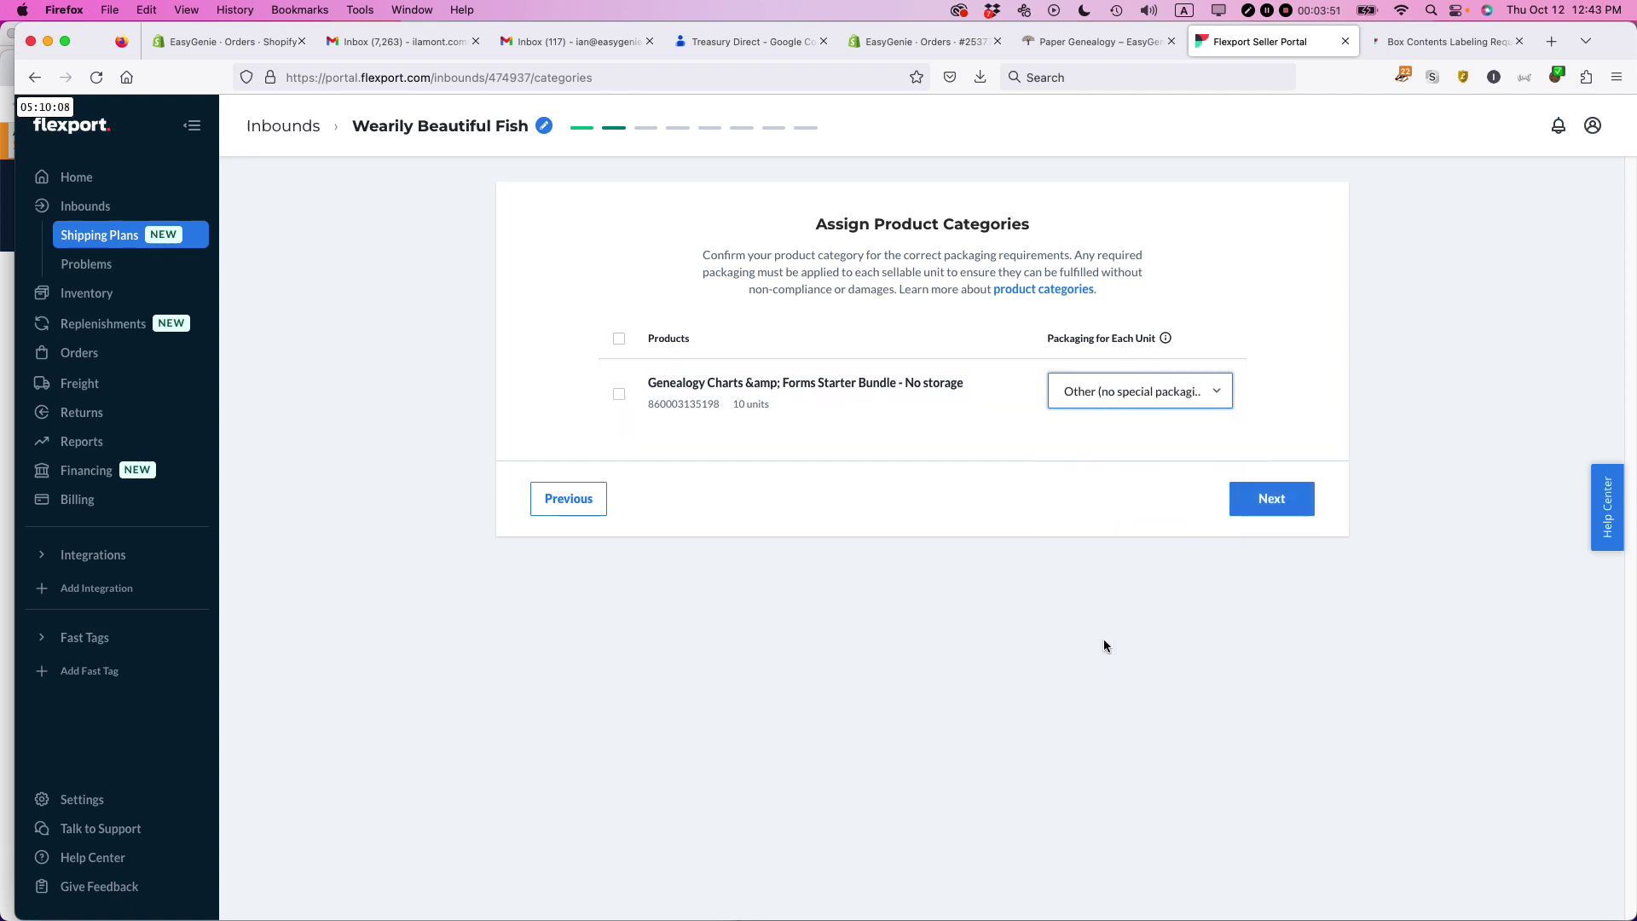
click(1275, 502)
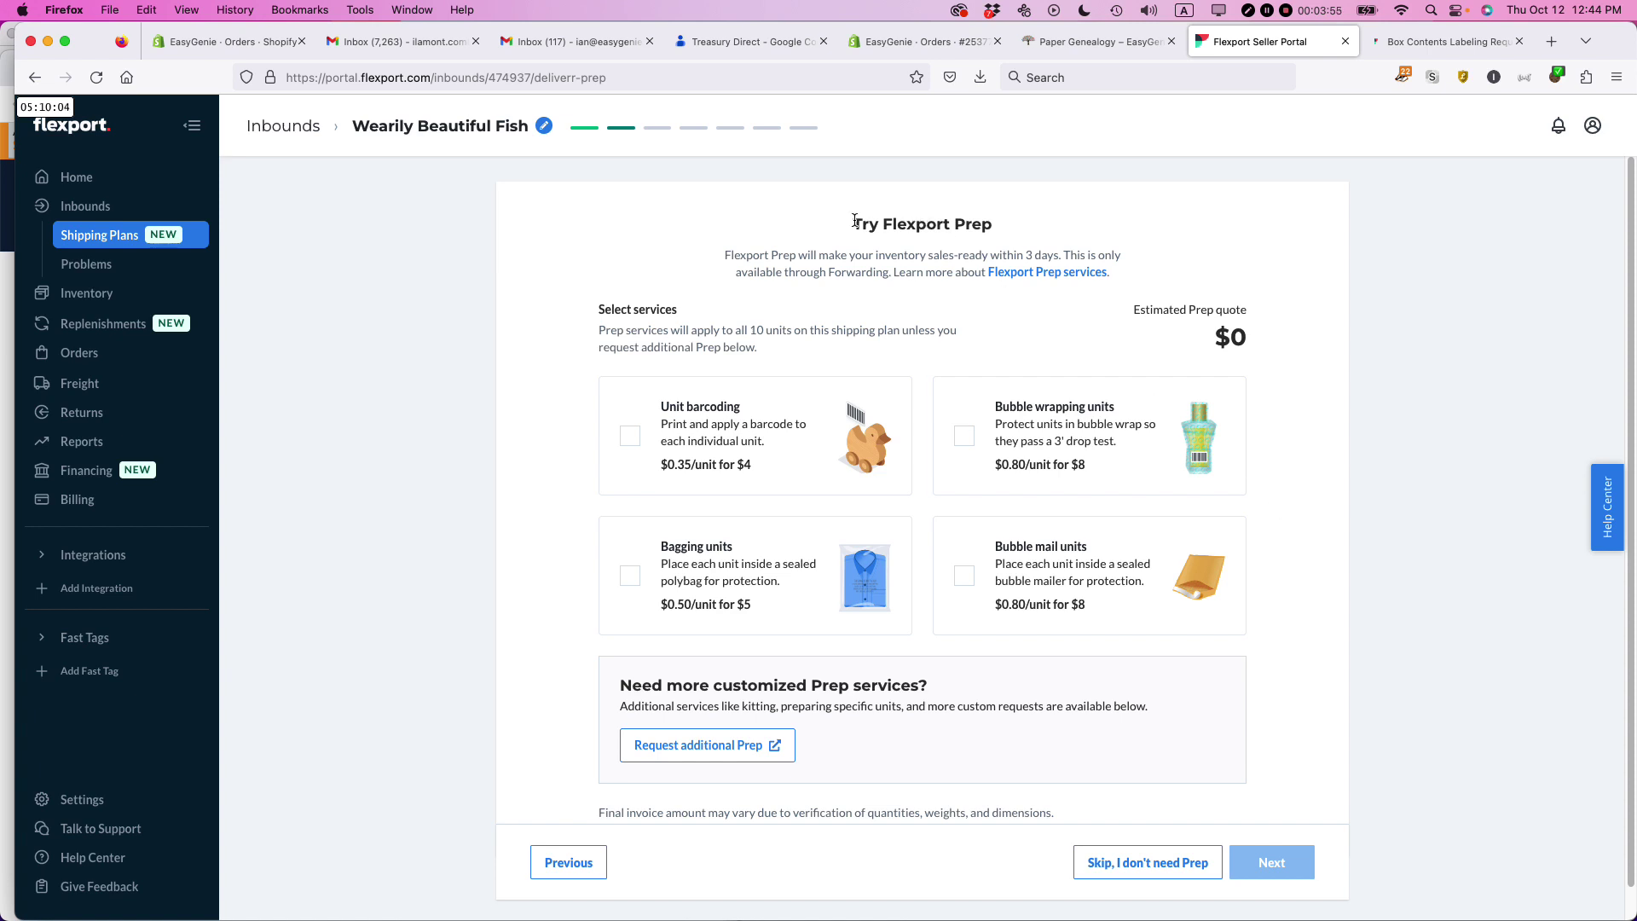
Skip the Try Flexport Prep offer with "Skip, I don't need Prep"
drag(849, 225, 1042, 227)
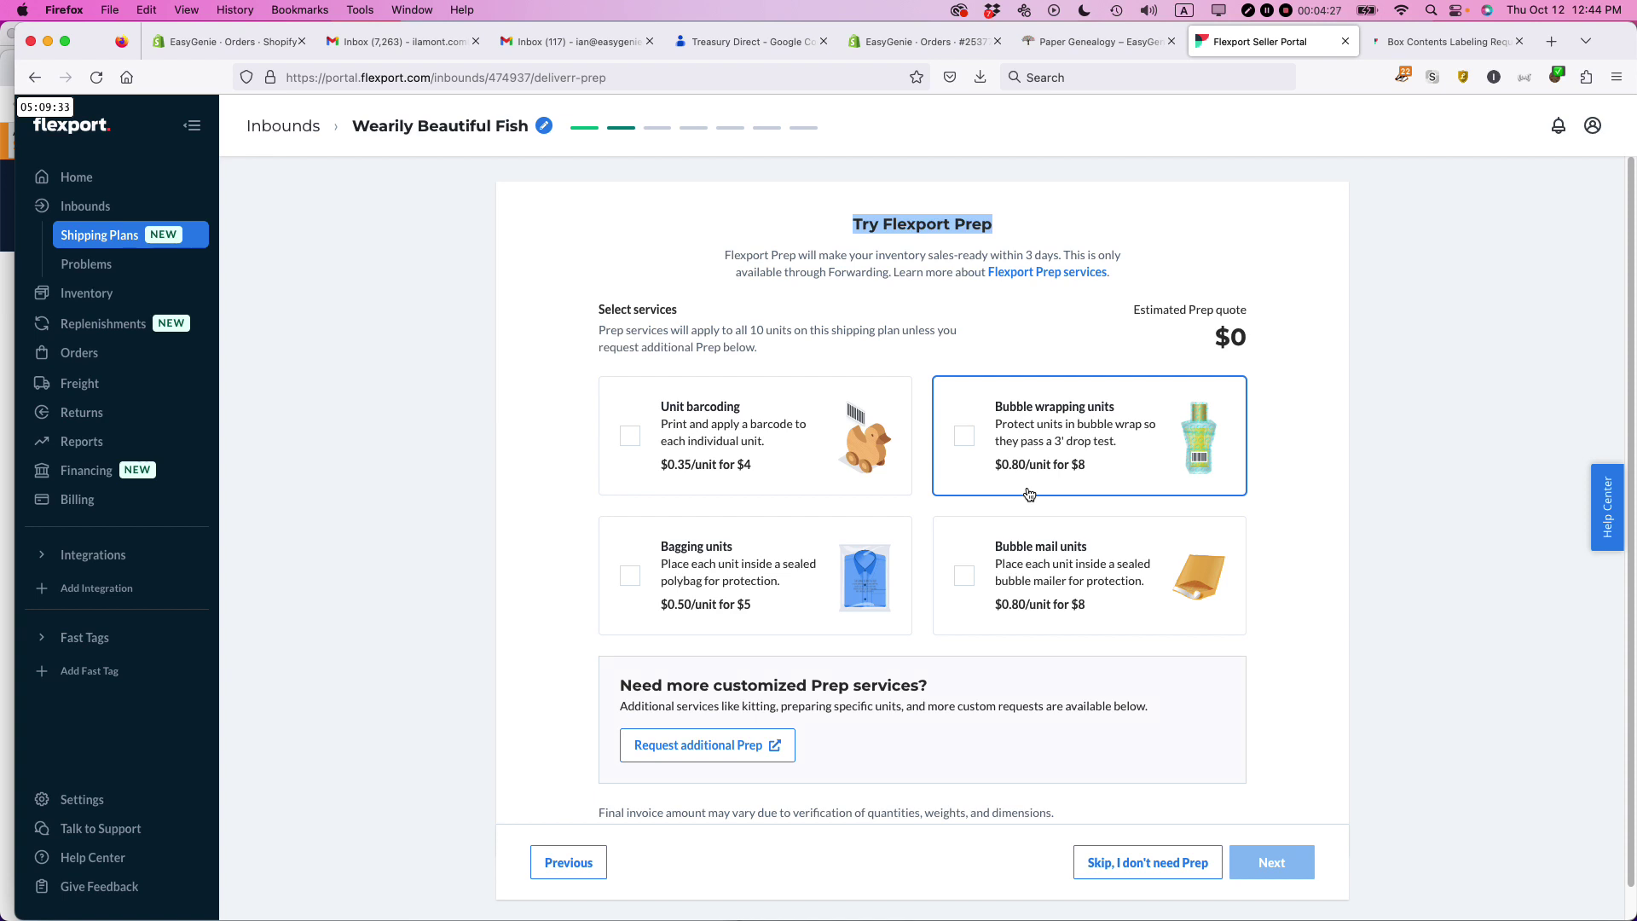
scroll(1029, 495, down, 1)
click(1137, 863)
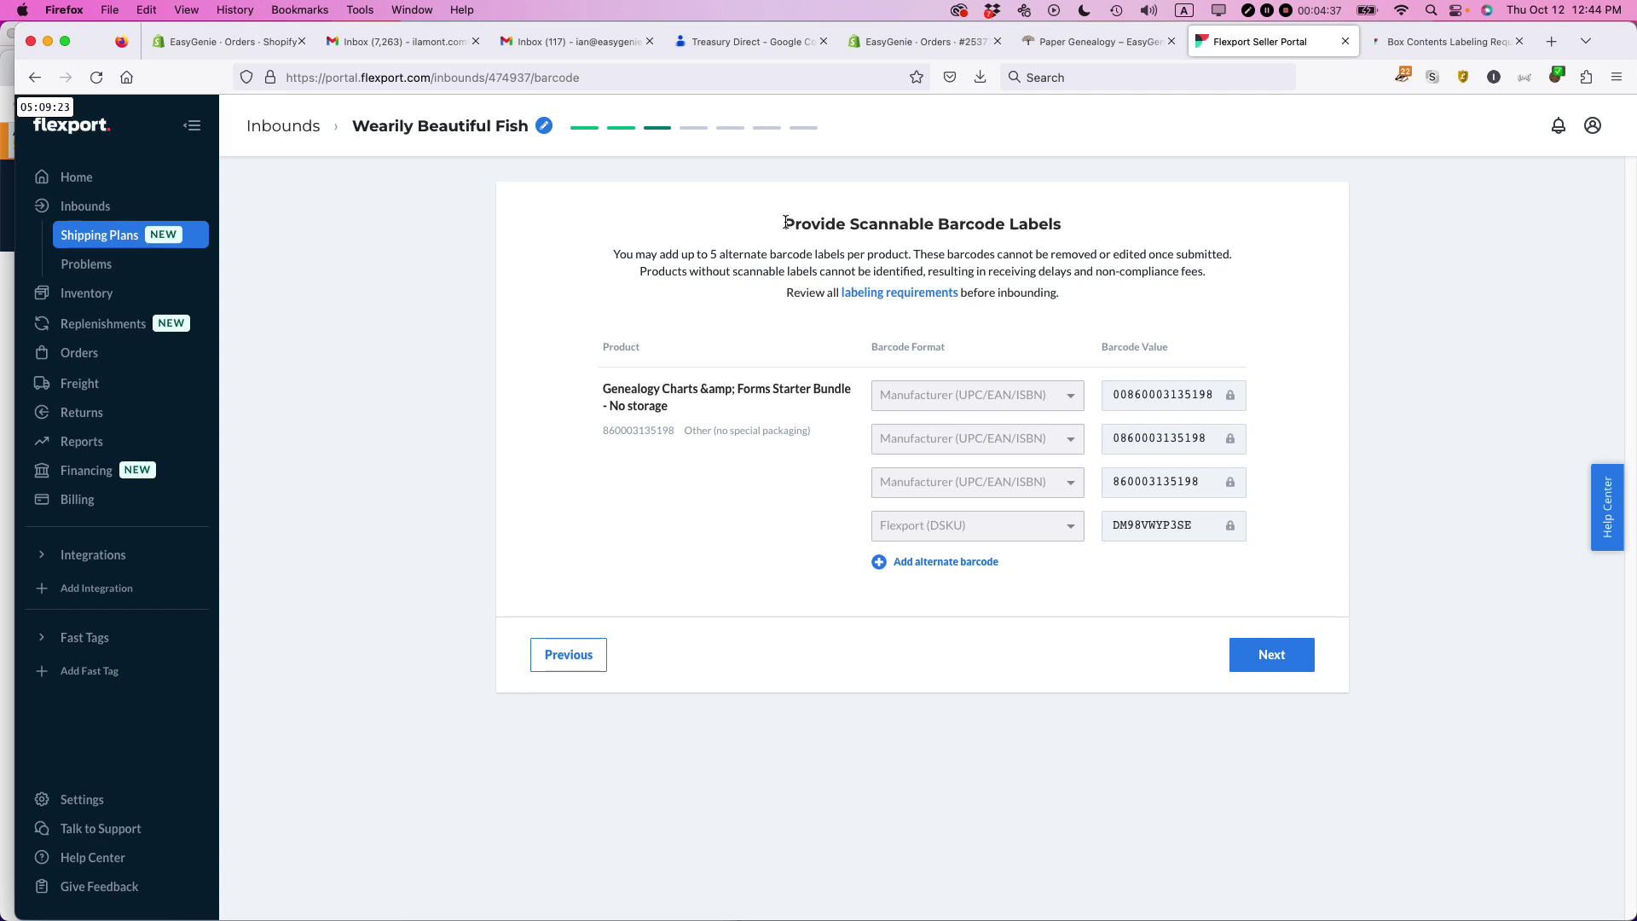
Accept the listed barcodes and pass Download Scannable Barcode Labels to unit availability
drag(782, 223, 1087, 246)
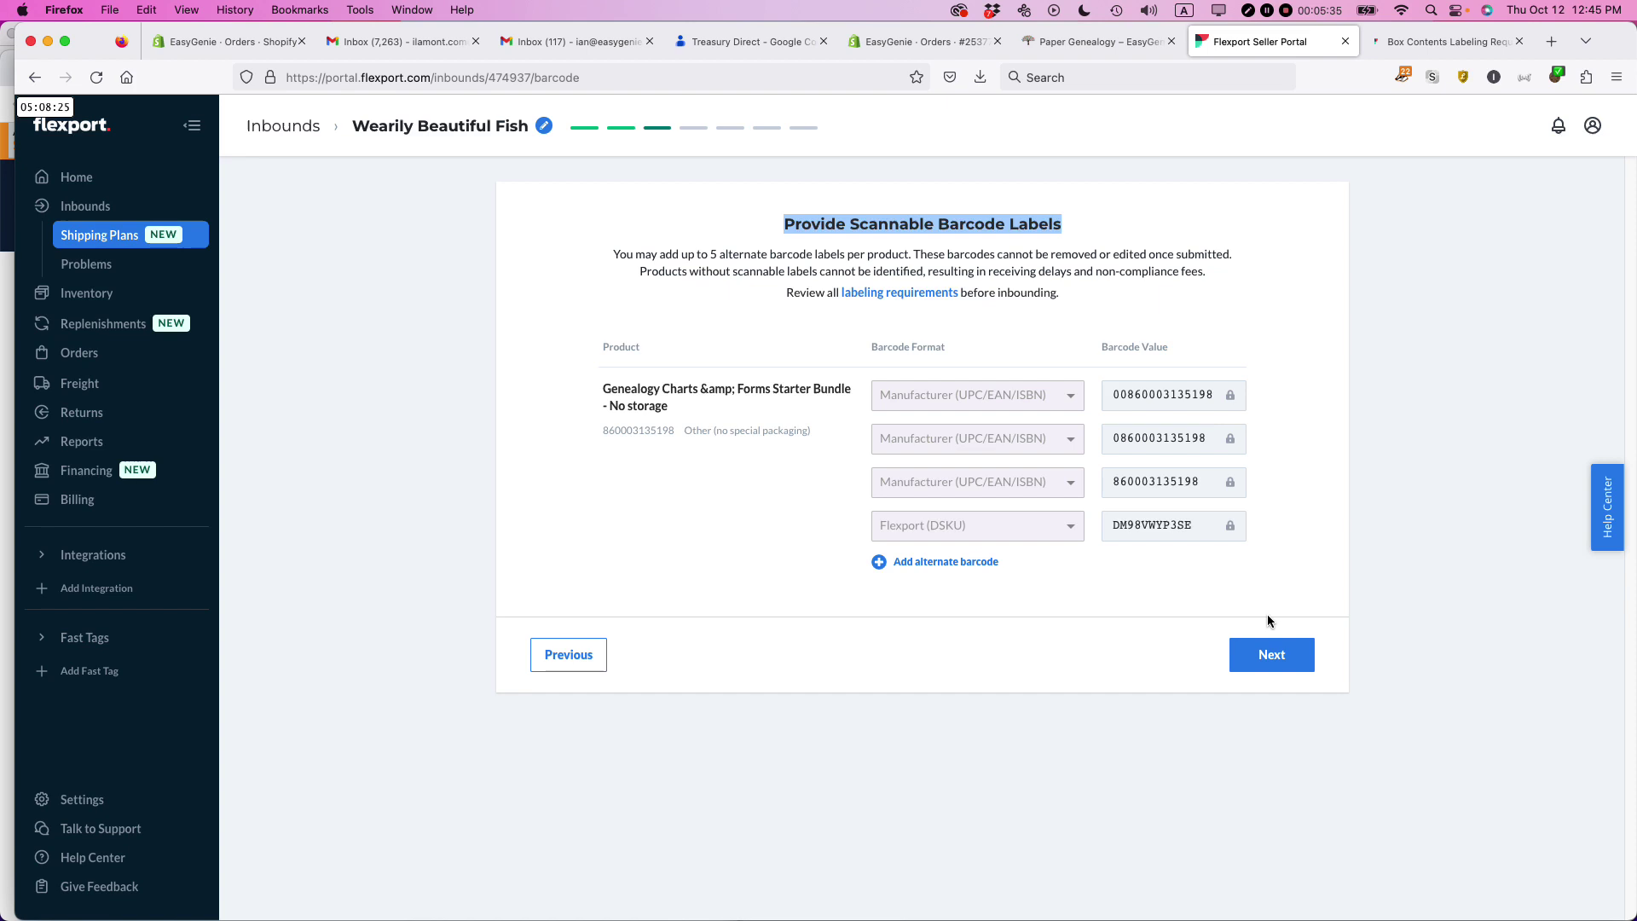
click(1268, 658)
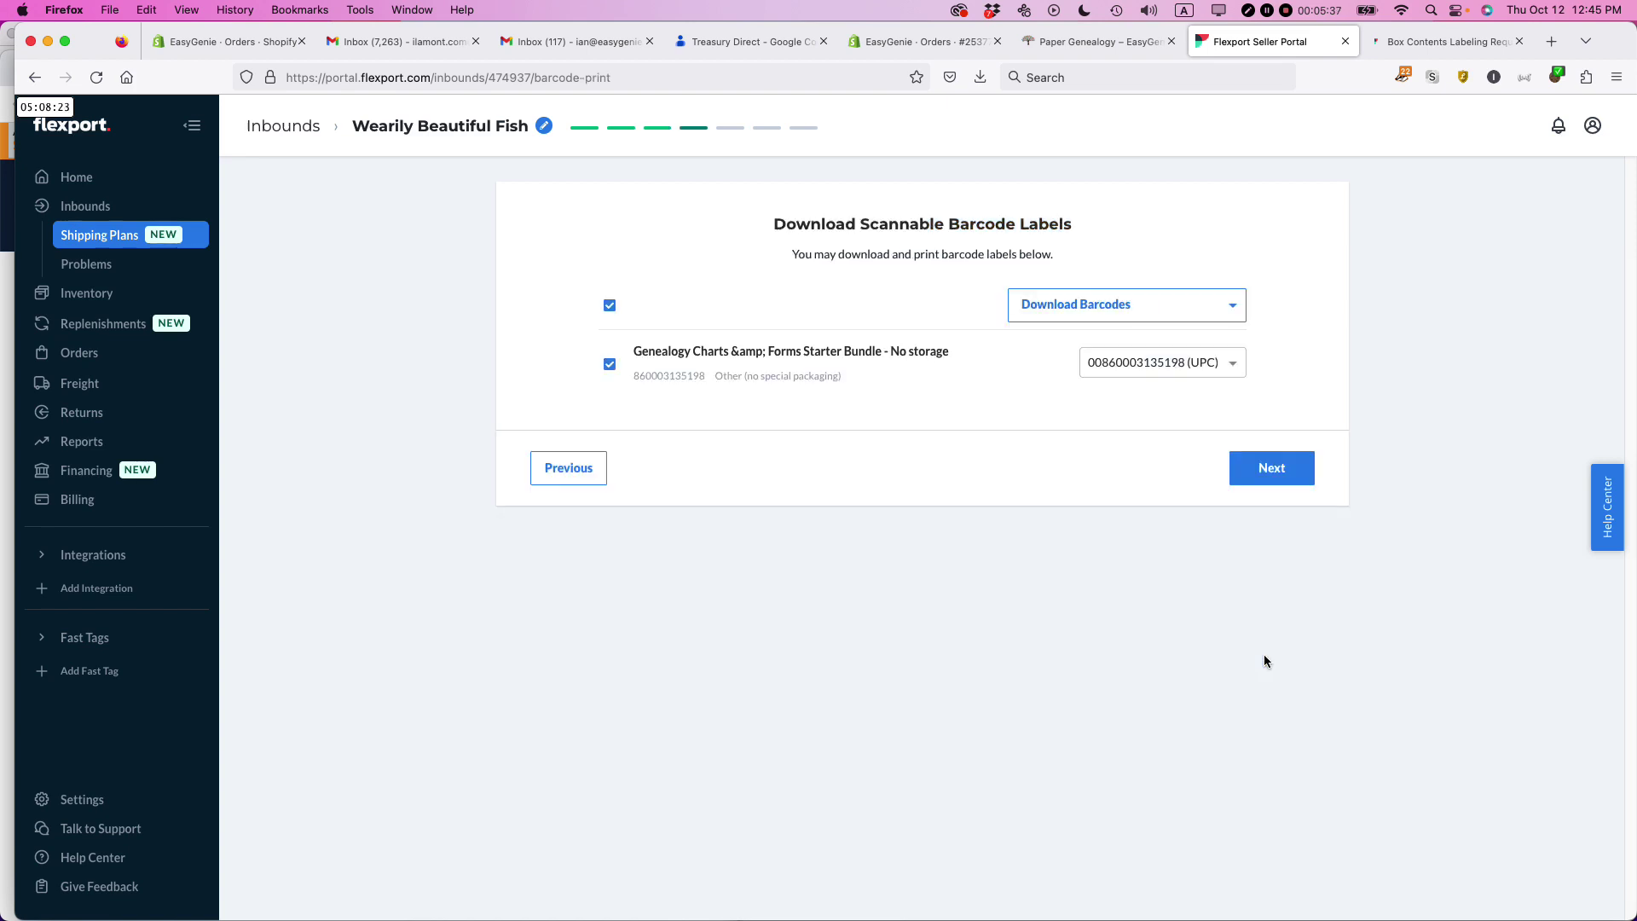
click(1272, 467)
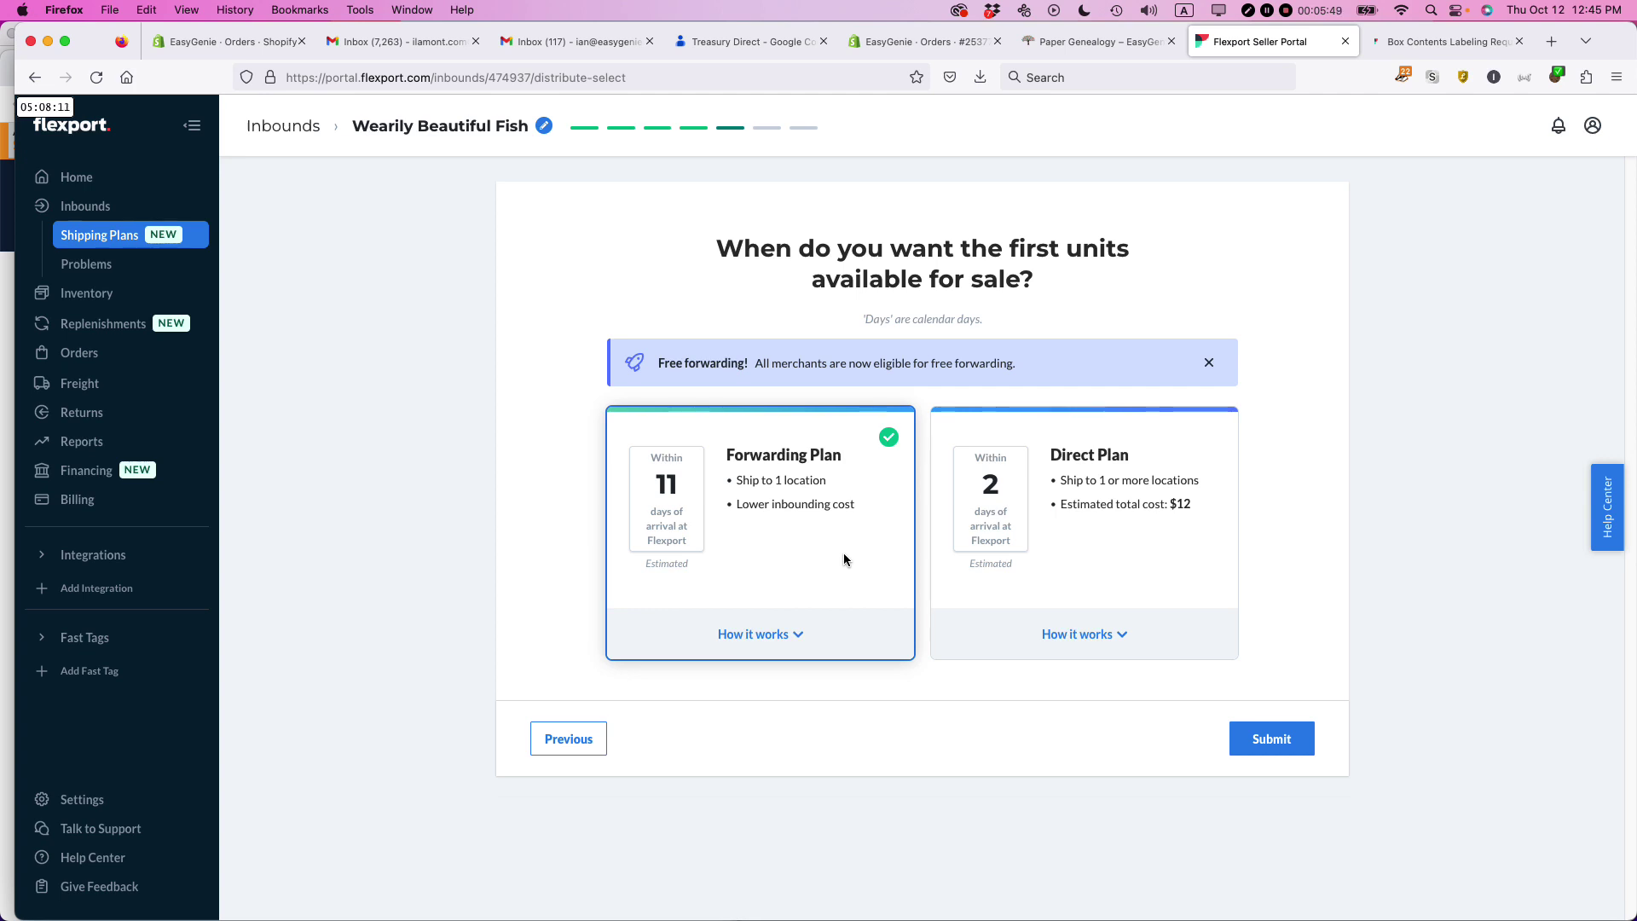
Read the Forwarding Plan's 'How it works' steps and submit Forwarding Plan for this inbound
click(798, 635)
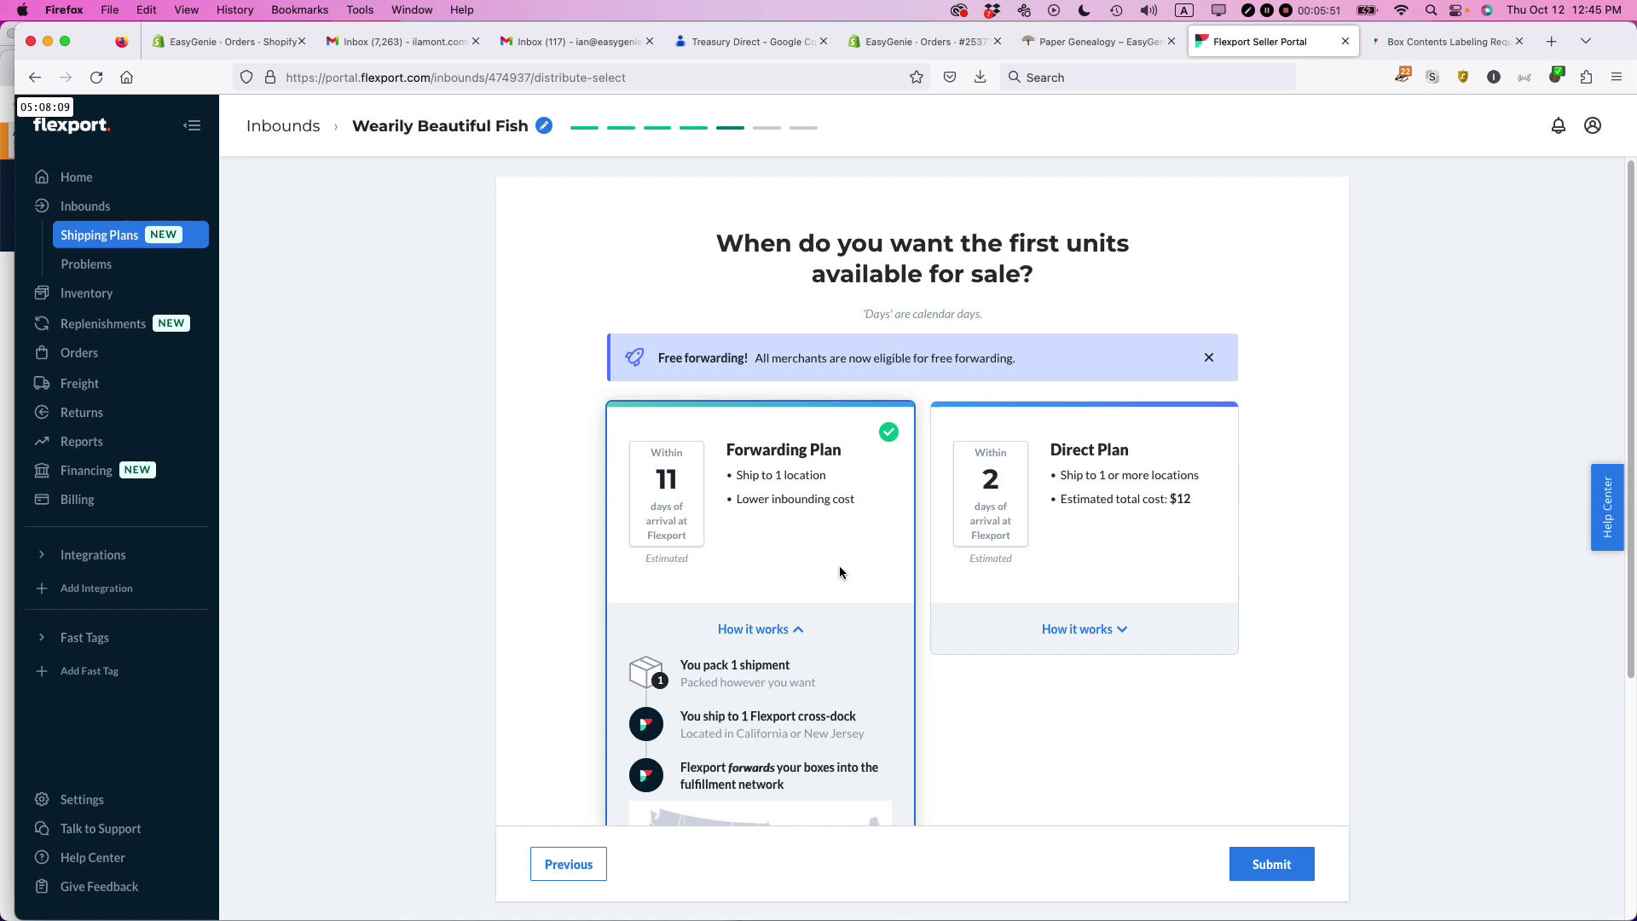
scroll(840, 565, down, 3)
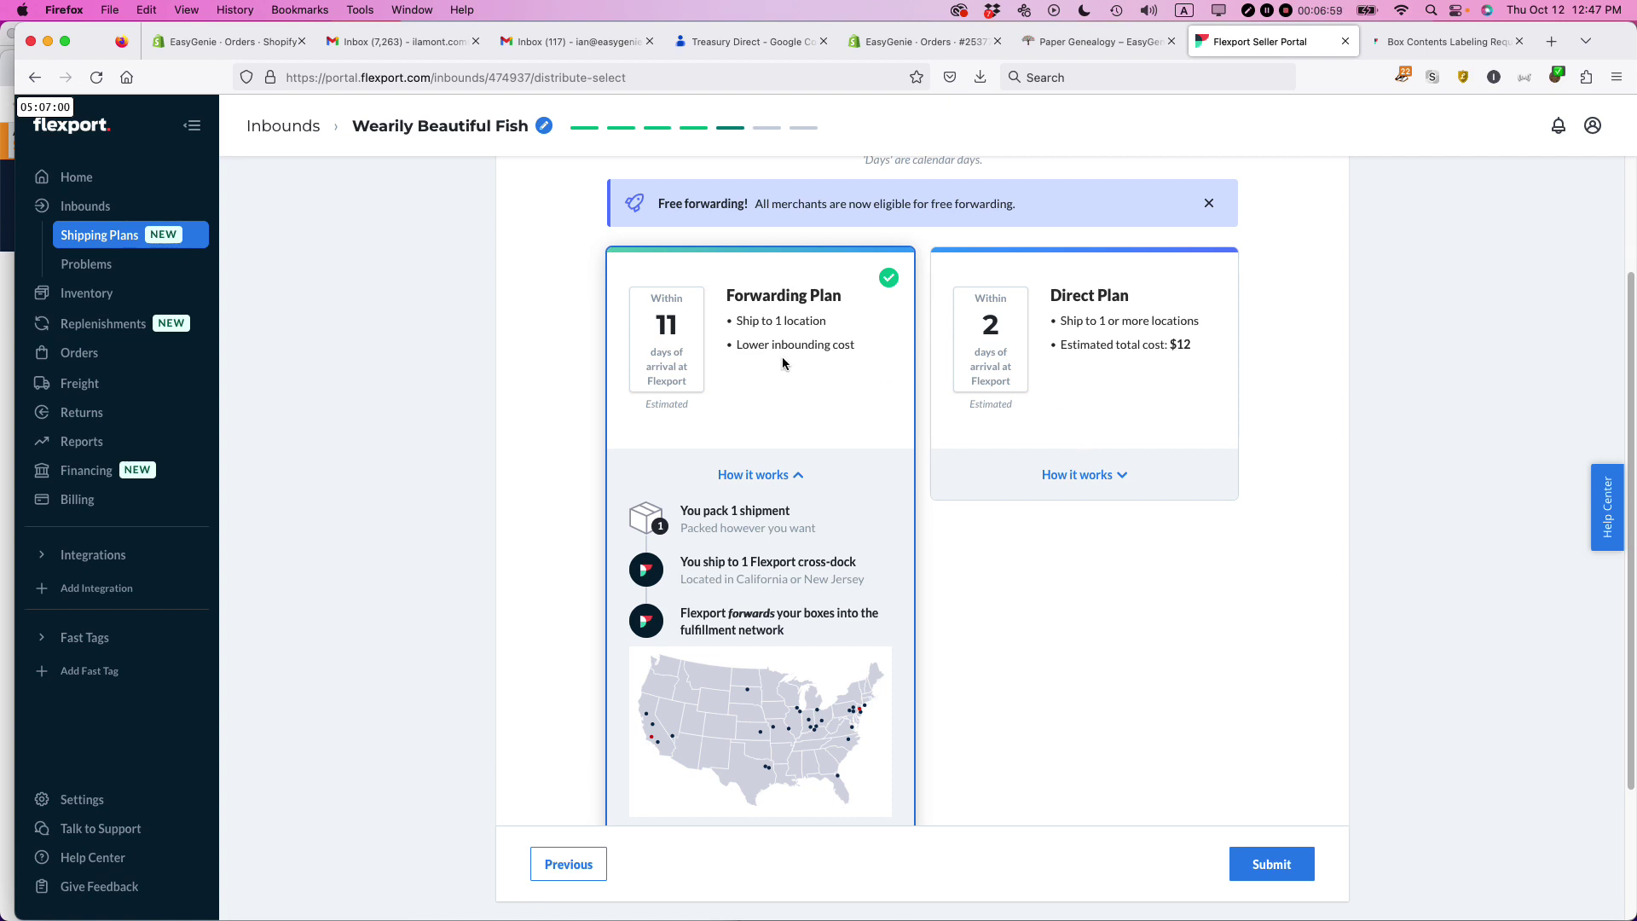
click(1272, 866)
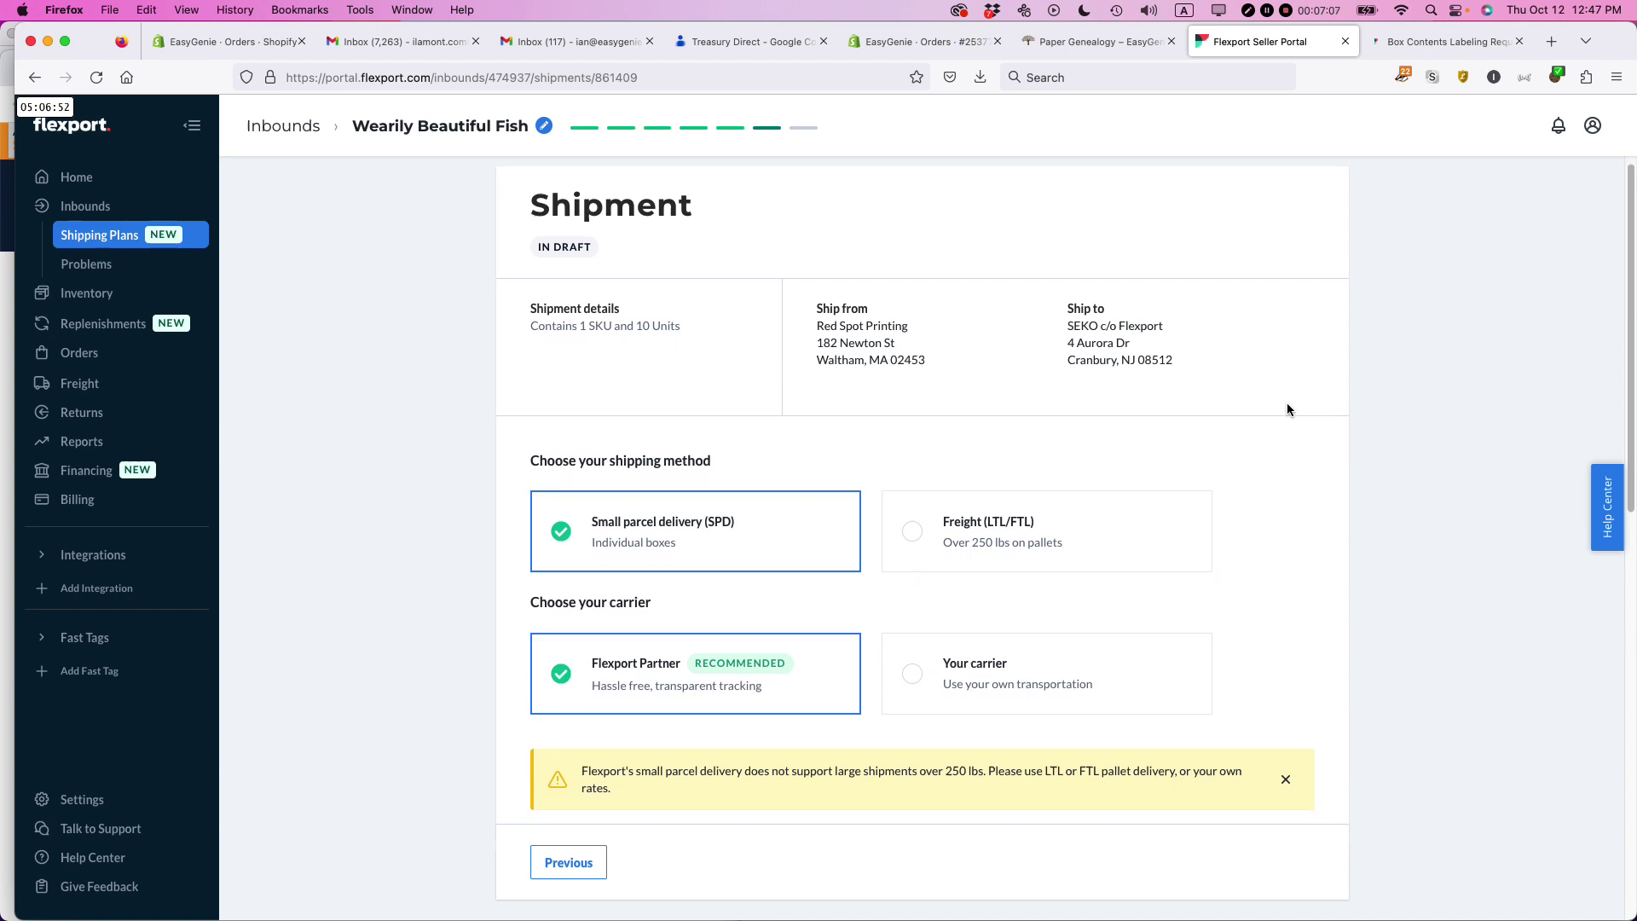
Scroll the draft Shipment page down to the empty Shipment Packages and Boxes table
scroll(1287, 409, down, 2)
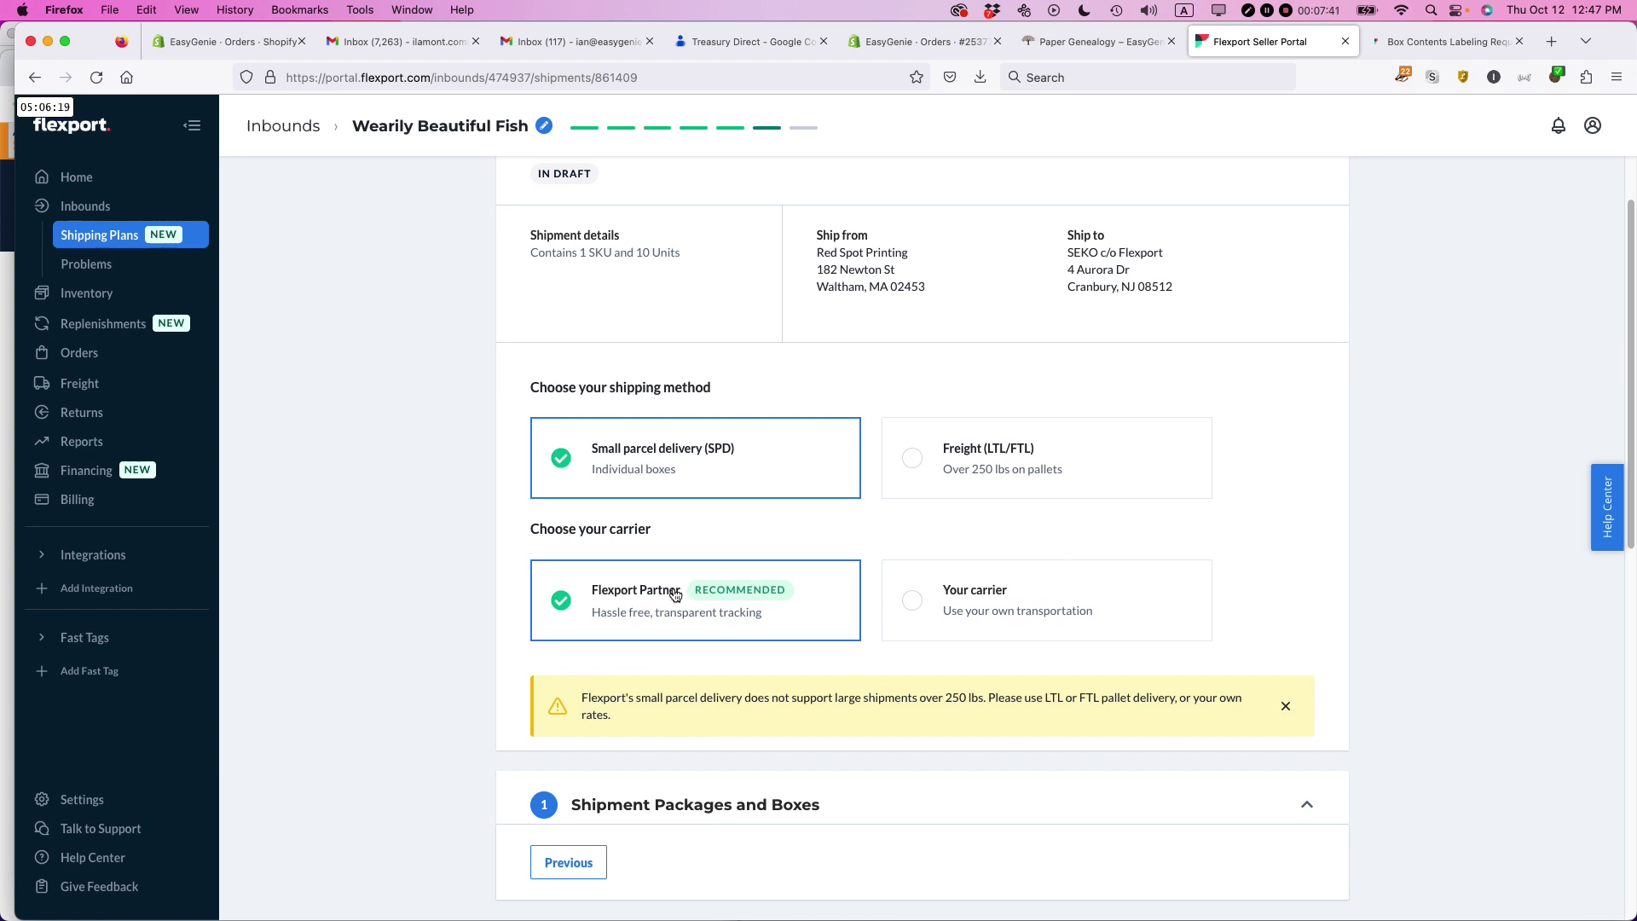
scroll(674, 591, down, 1)
scroll(679, 558, down, 5)
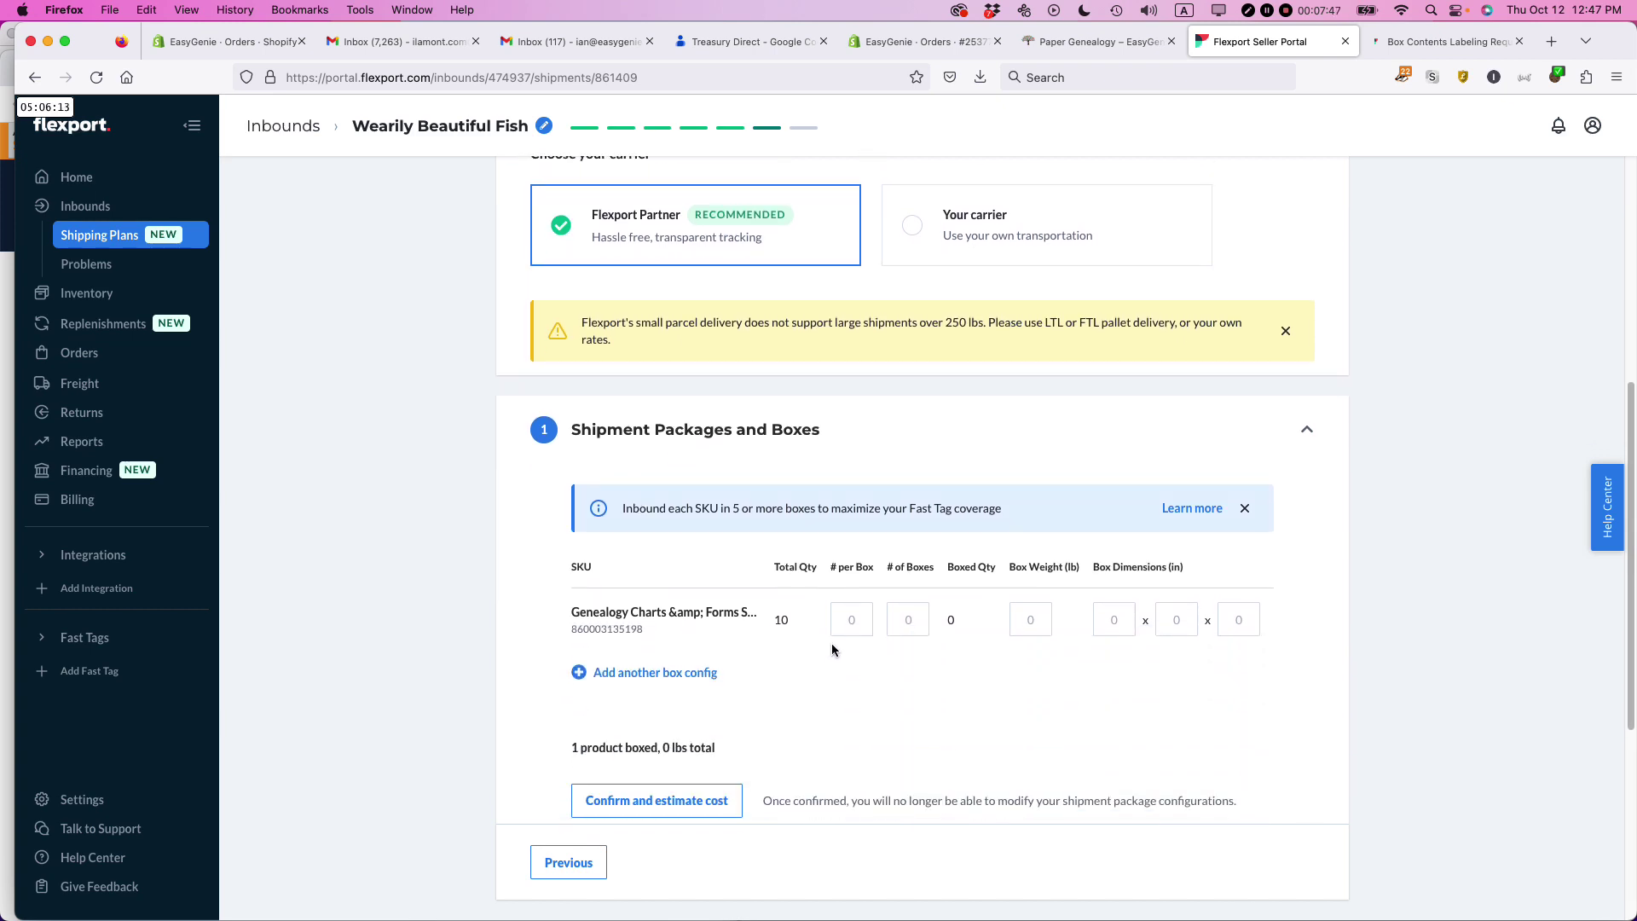
Enter 10 units per box, 1 box, and a box weight of 21 lbs
click(845, 625)
text(10)
click(906, 626)
text(1)
click(1017, 619)
text(21)
Enter the box dimensions as 11 x 9 x 14 inches
key(Tab)
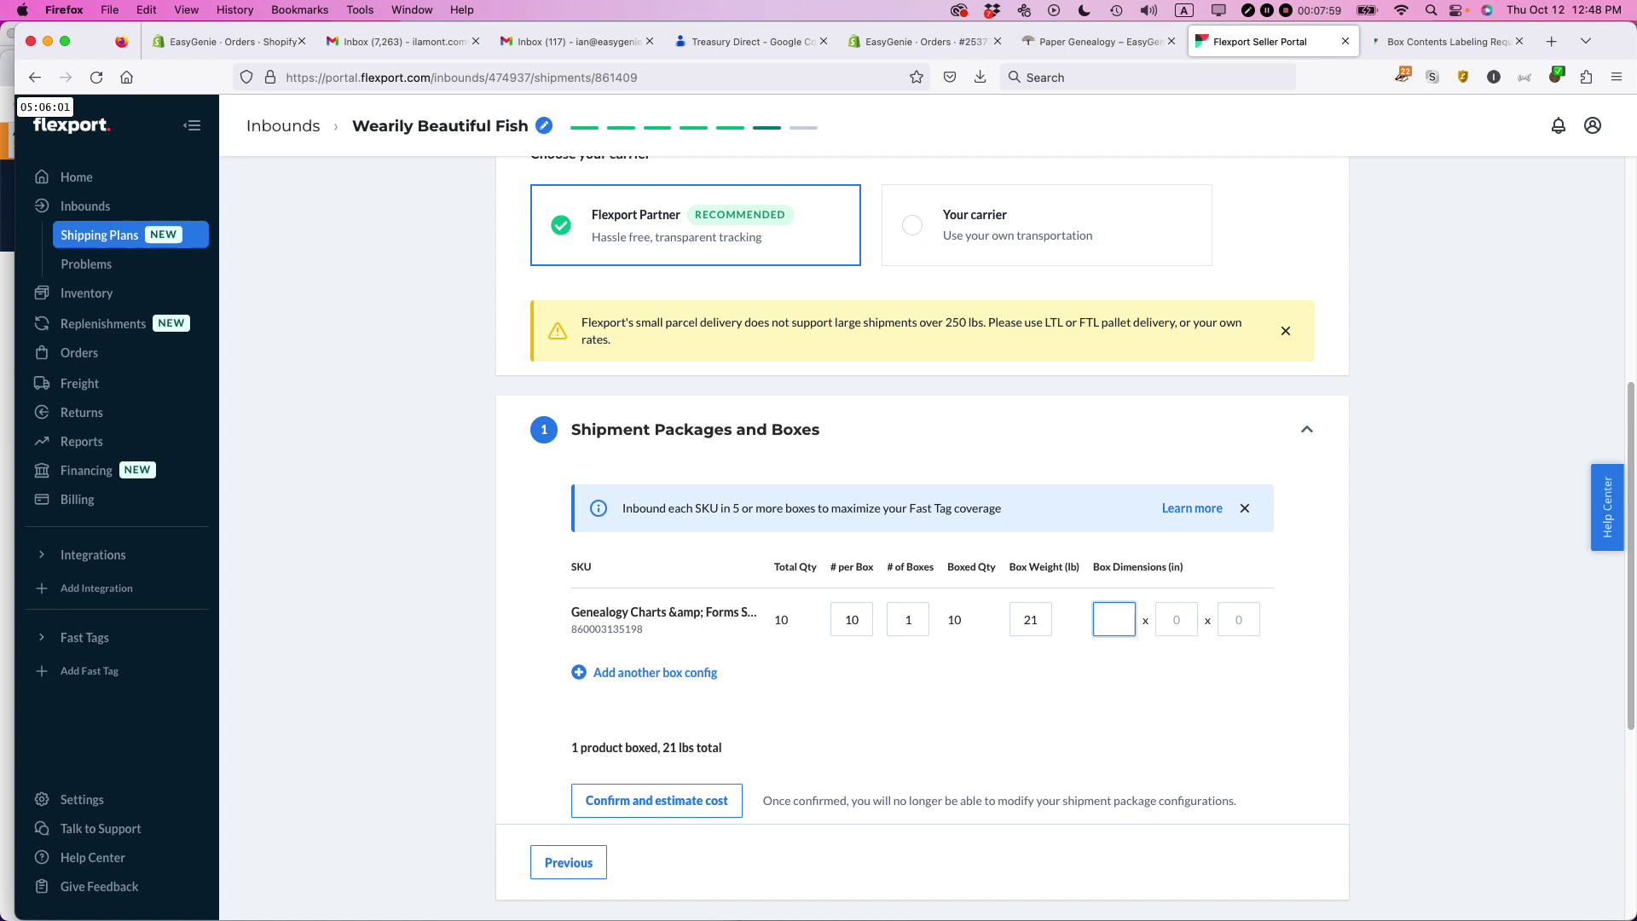
text(11)
key(Tab)
text(9)
key(Tab)
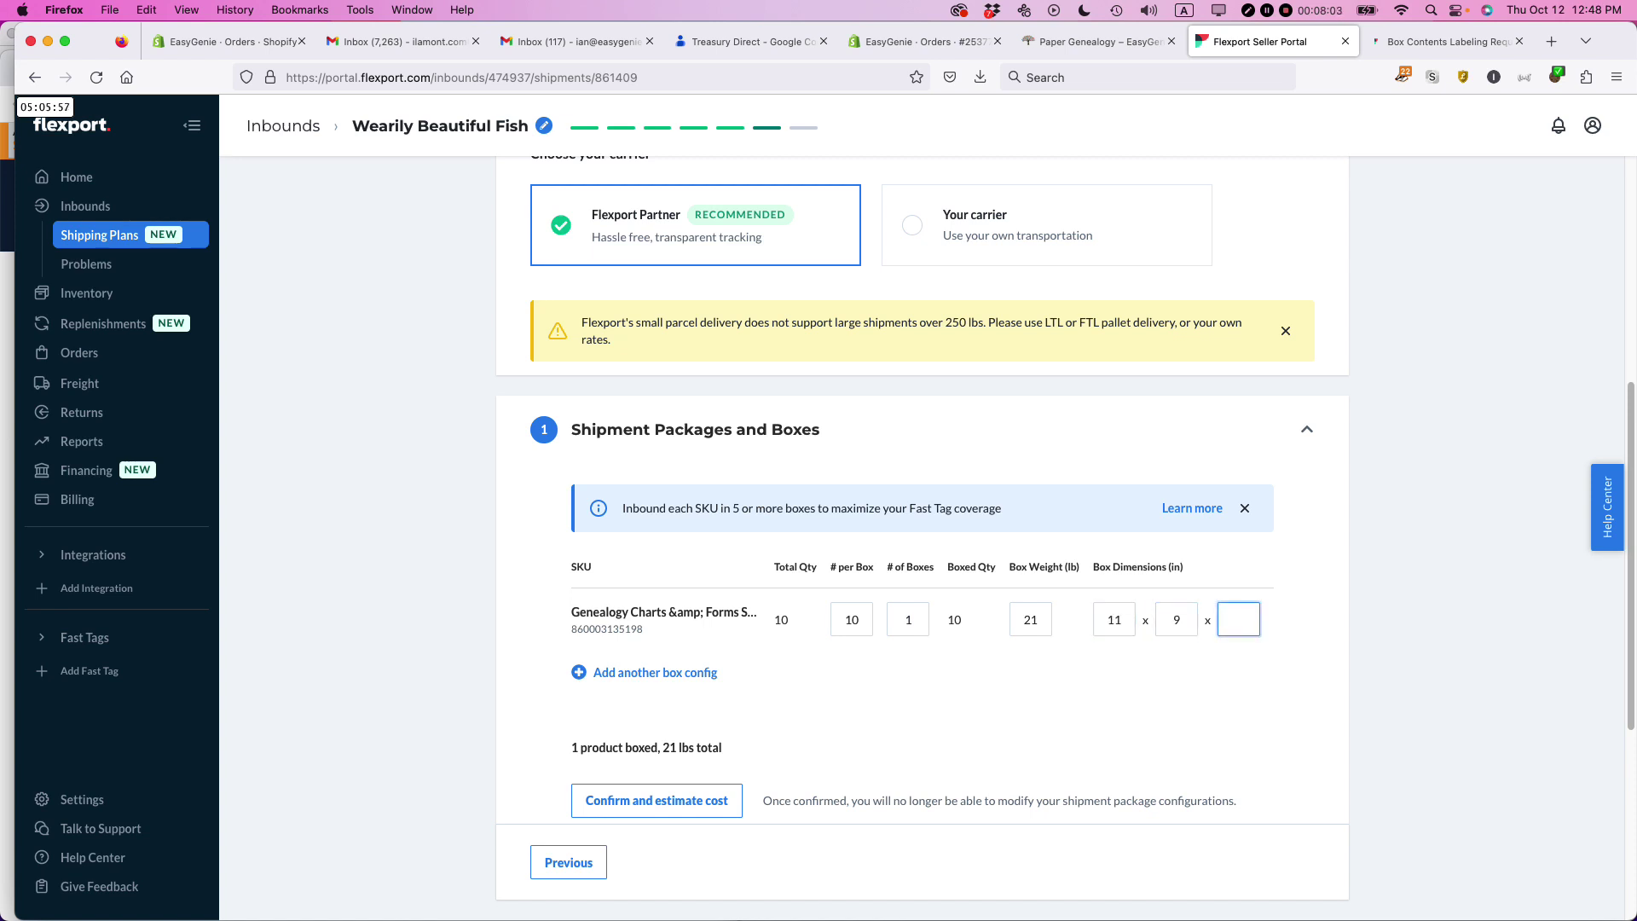
text(14)
click(1291, 709)
scroll(1267, 705, down, 2)
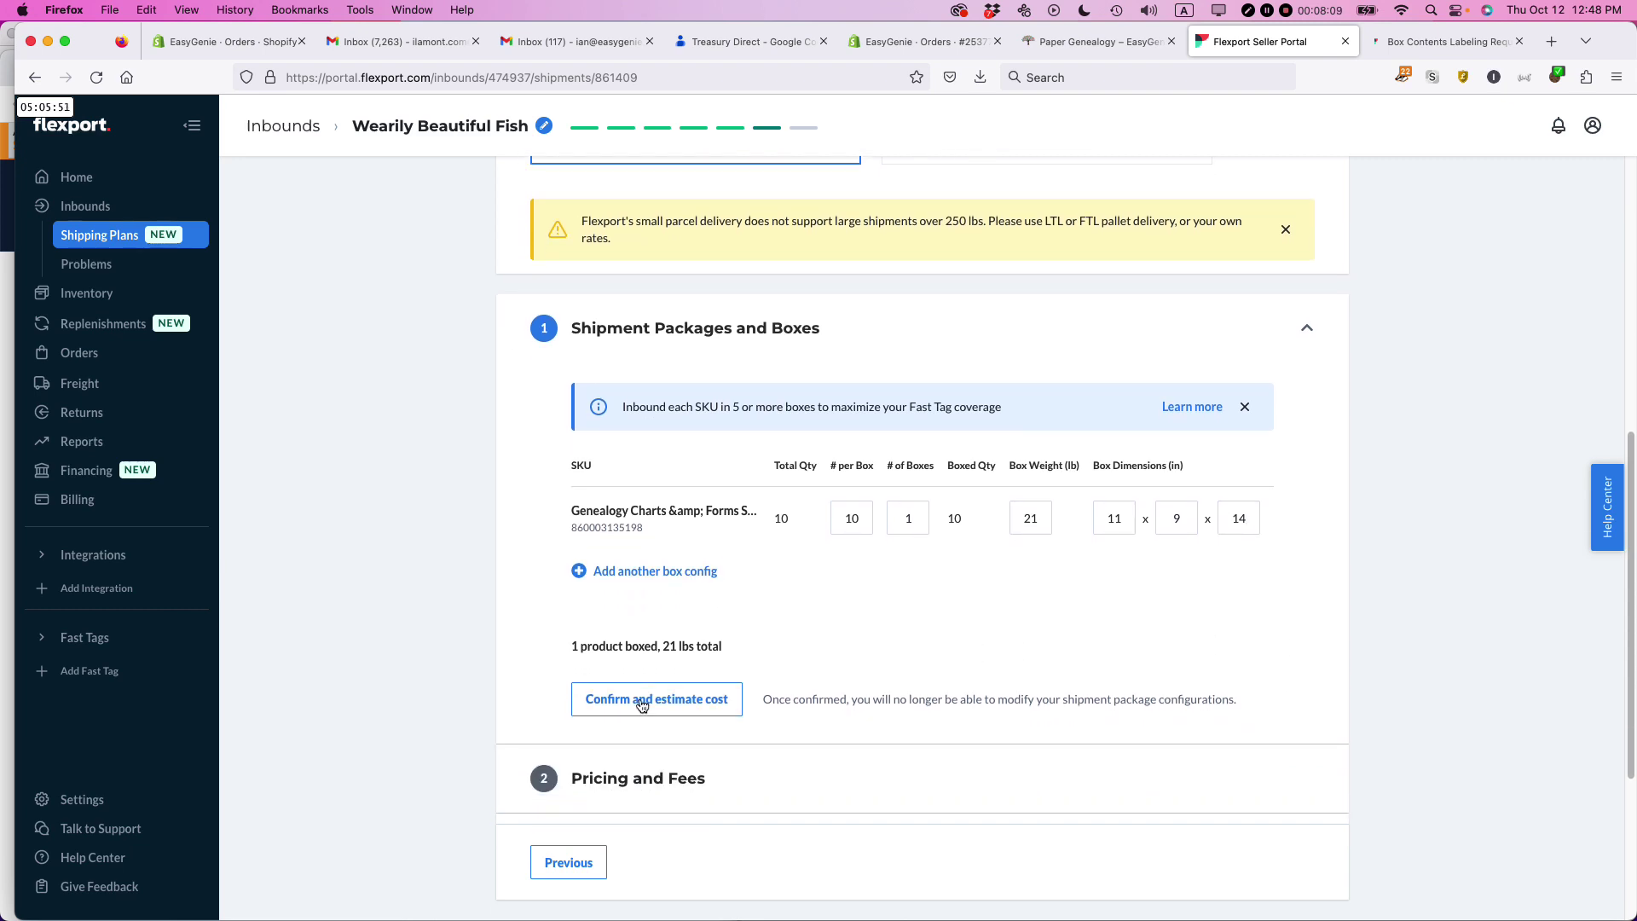
Confirm the box setup and review Pricing and Fees, showing an $11.10 estimated total
click(642, 701)
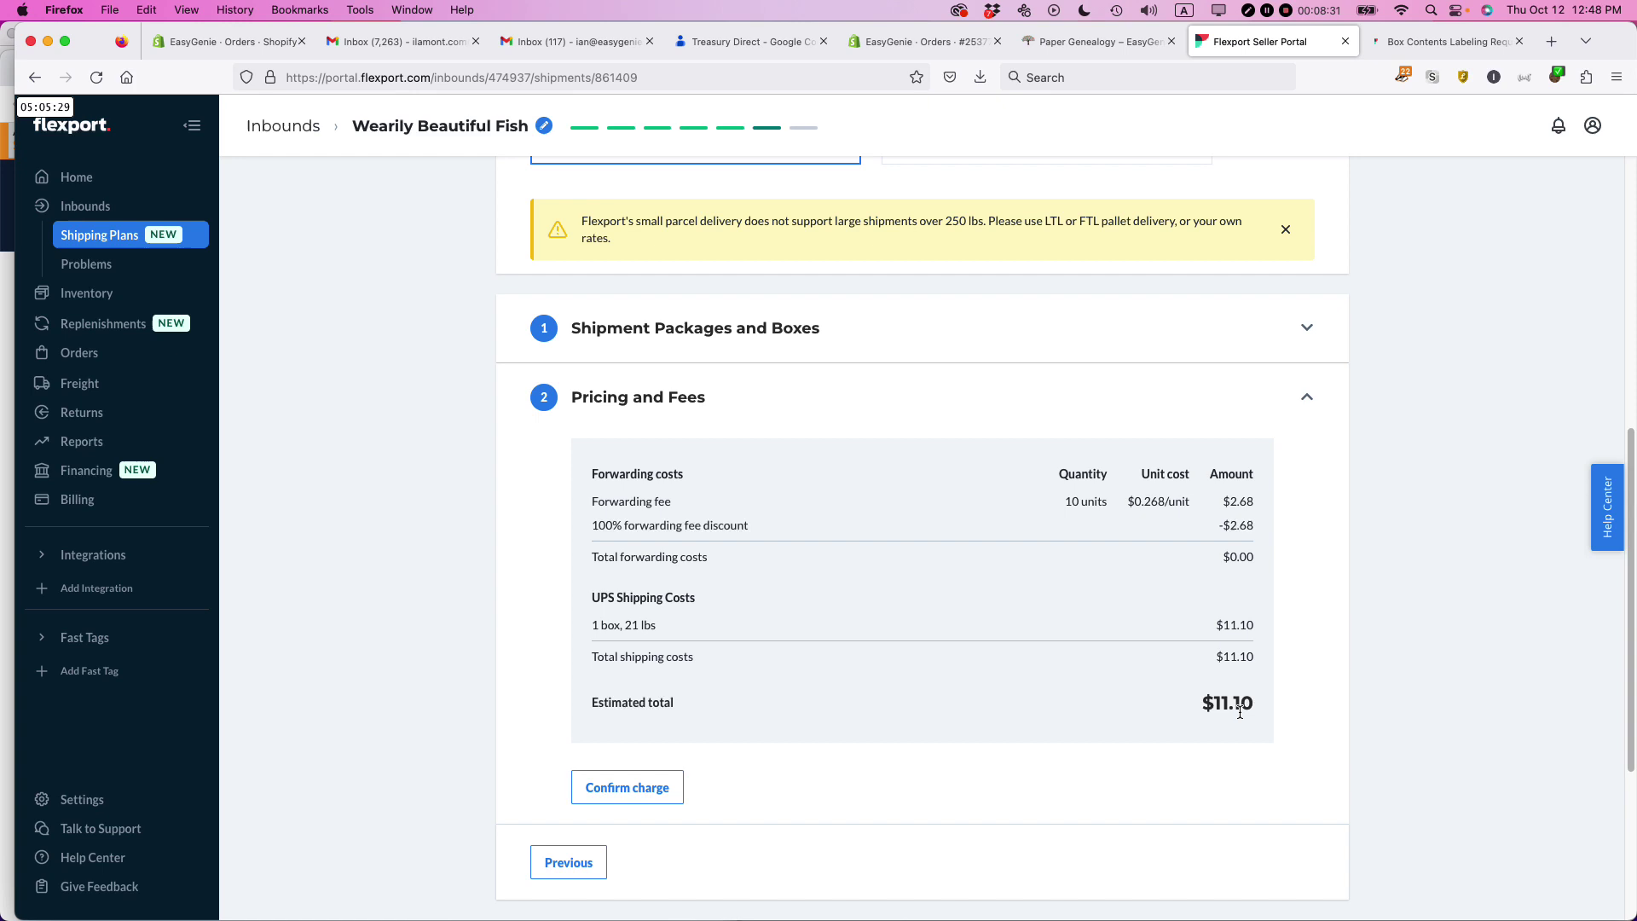
scroll(920, 757, down, 2)
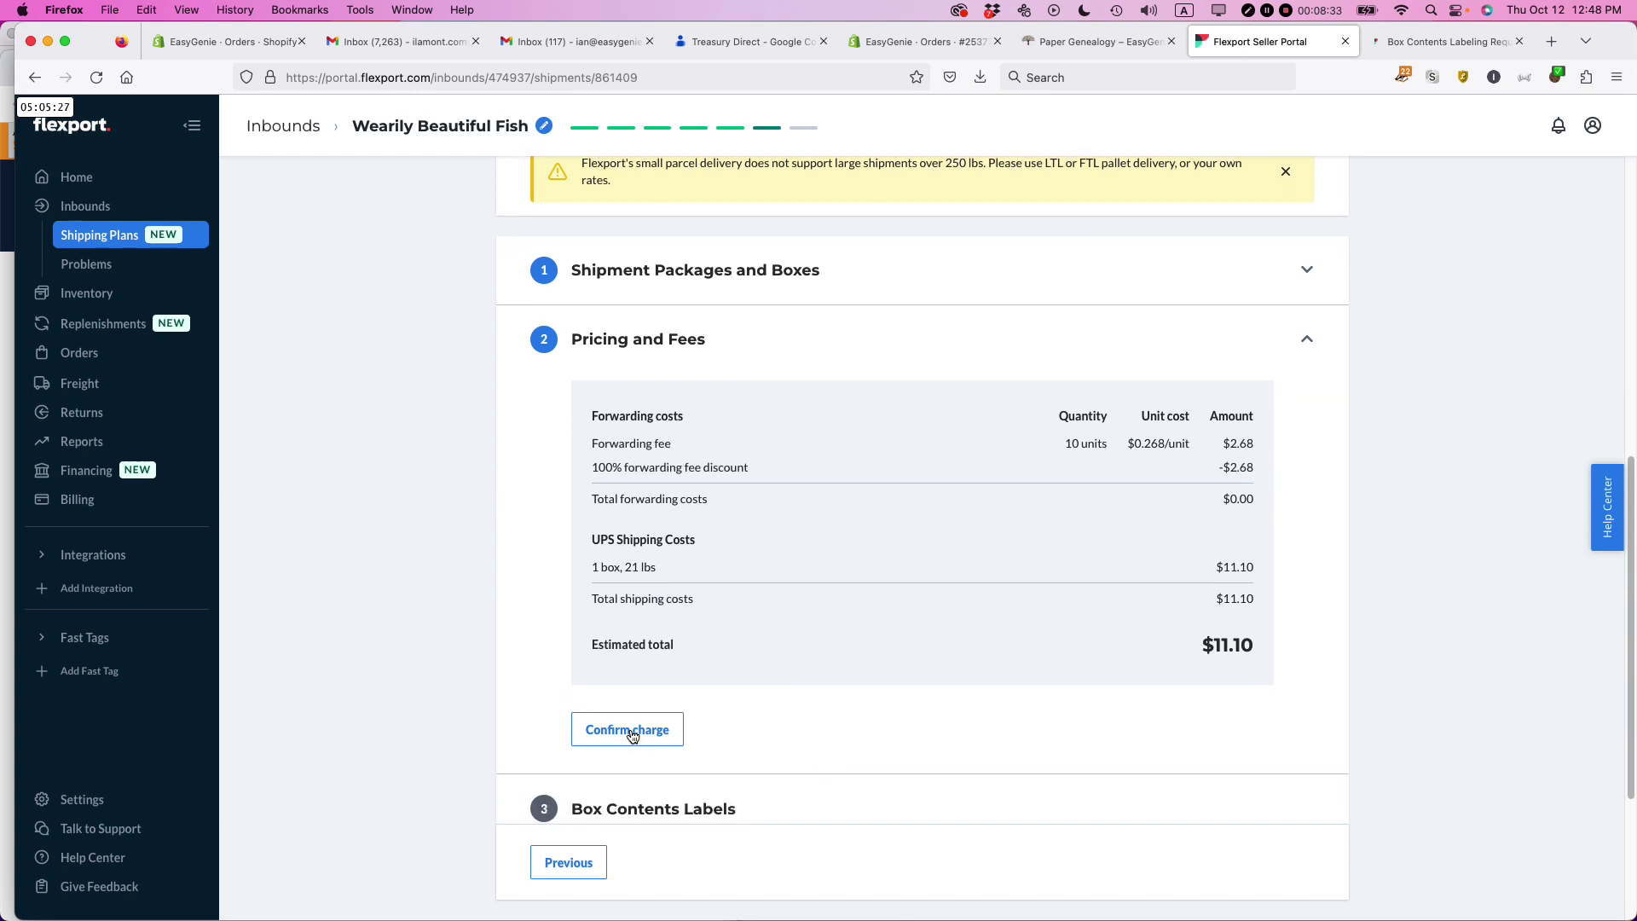
Confirm the $11.10 charge, then download the box contents labels and the PDF packing list
click(631, 728)
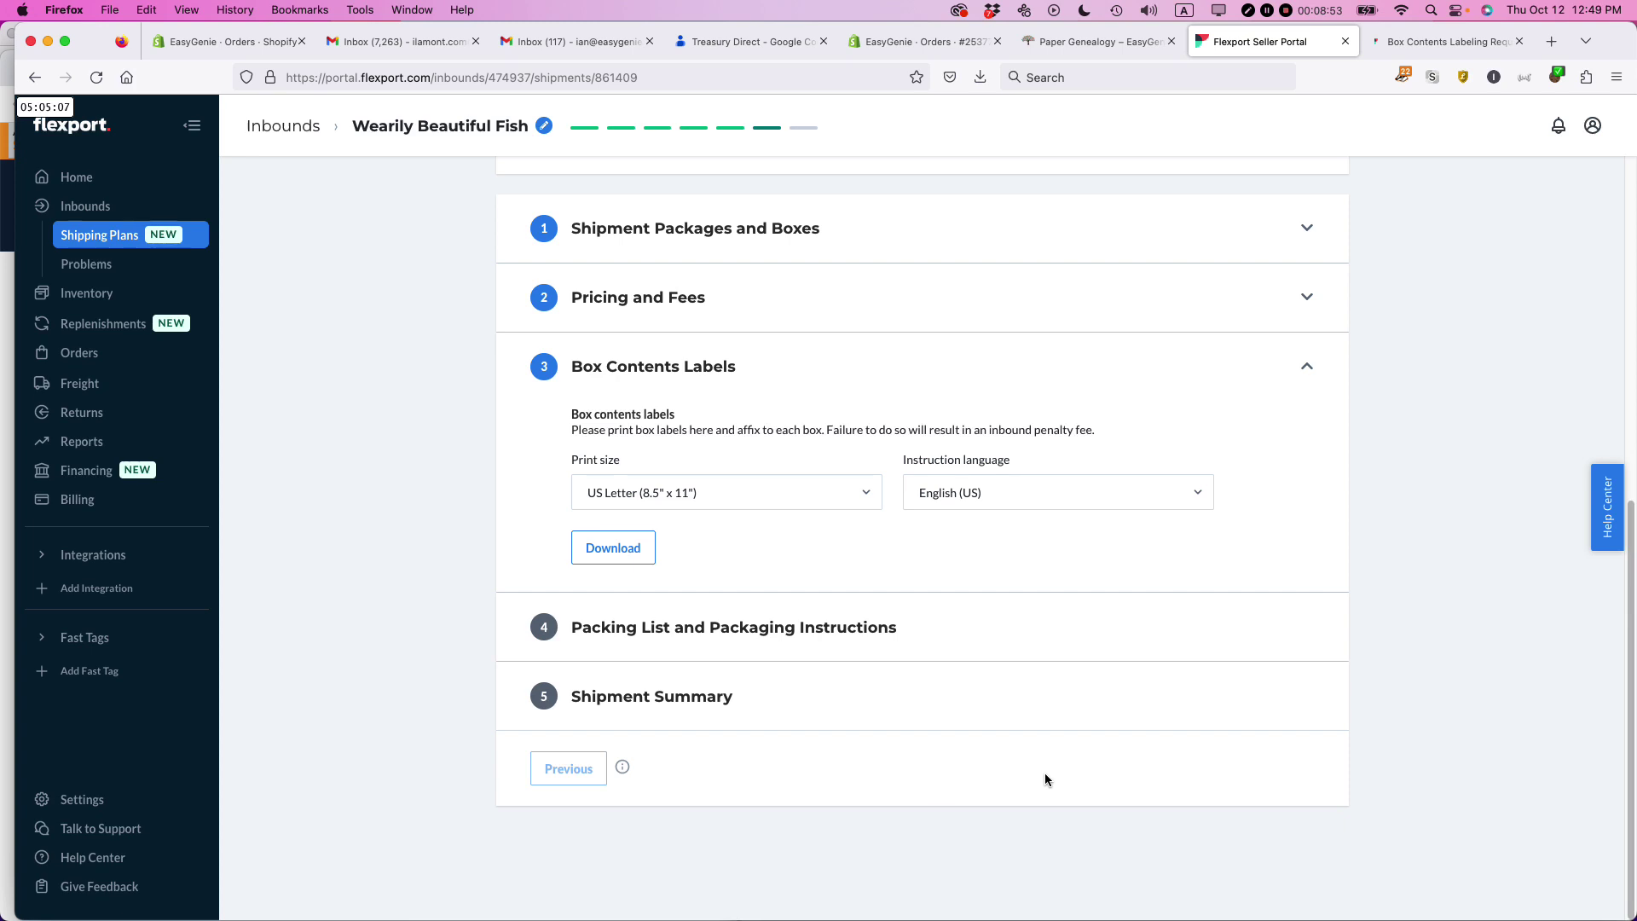
click(629, 544)
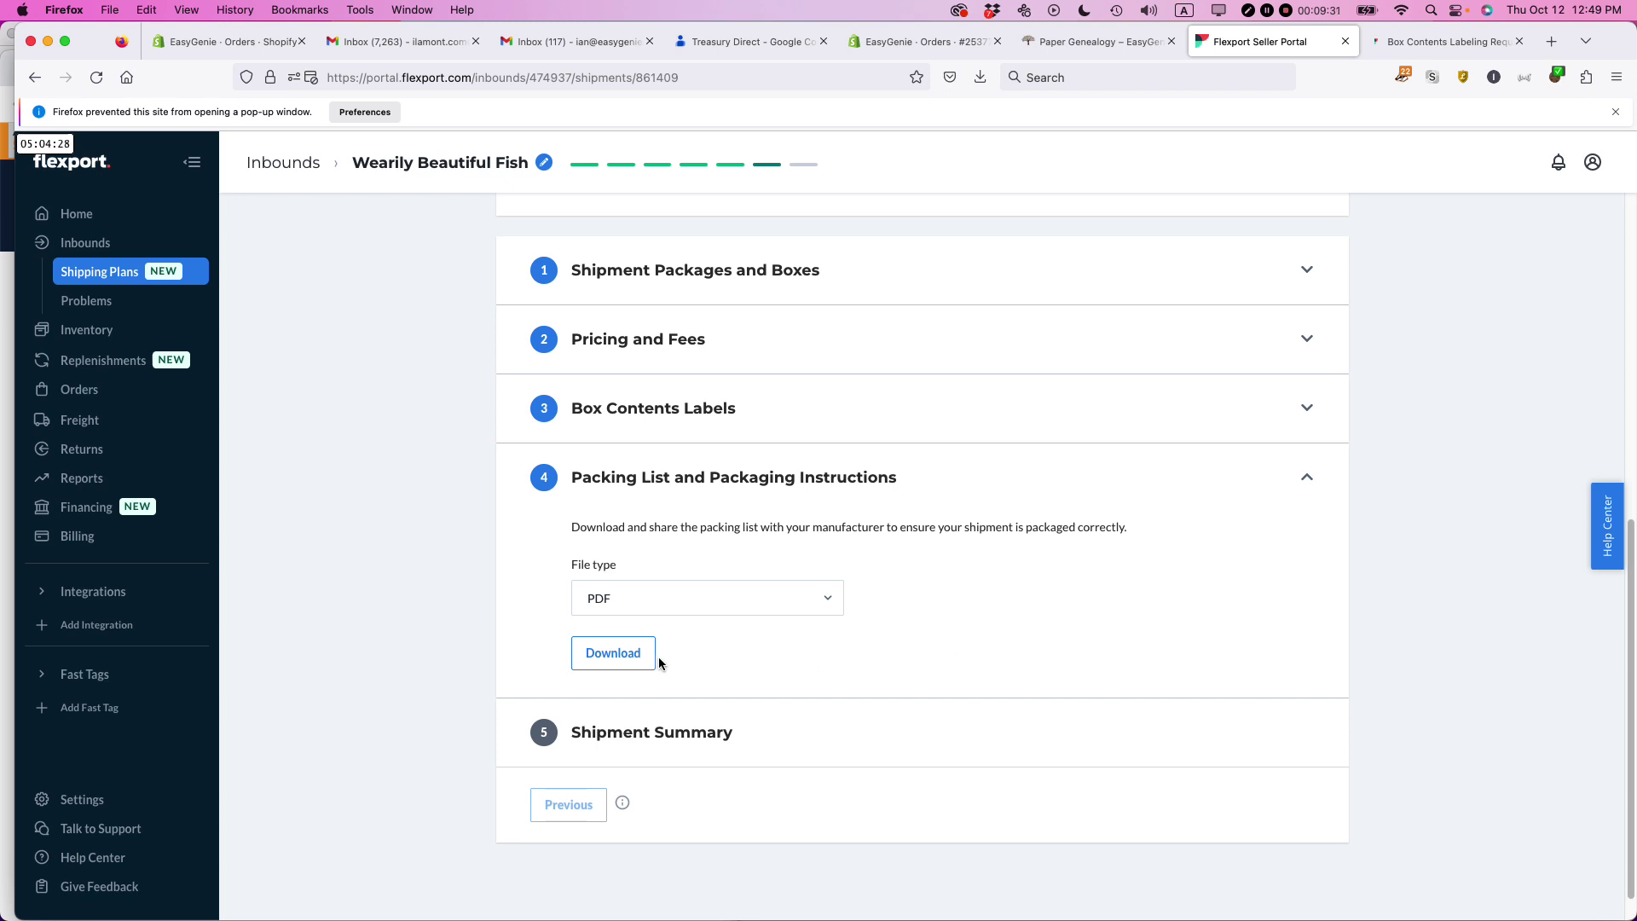
click(626, 659)
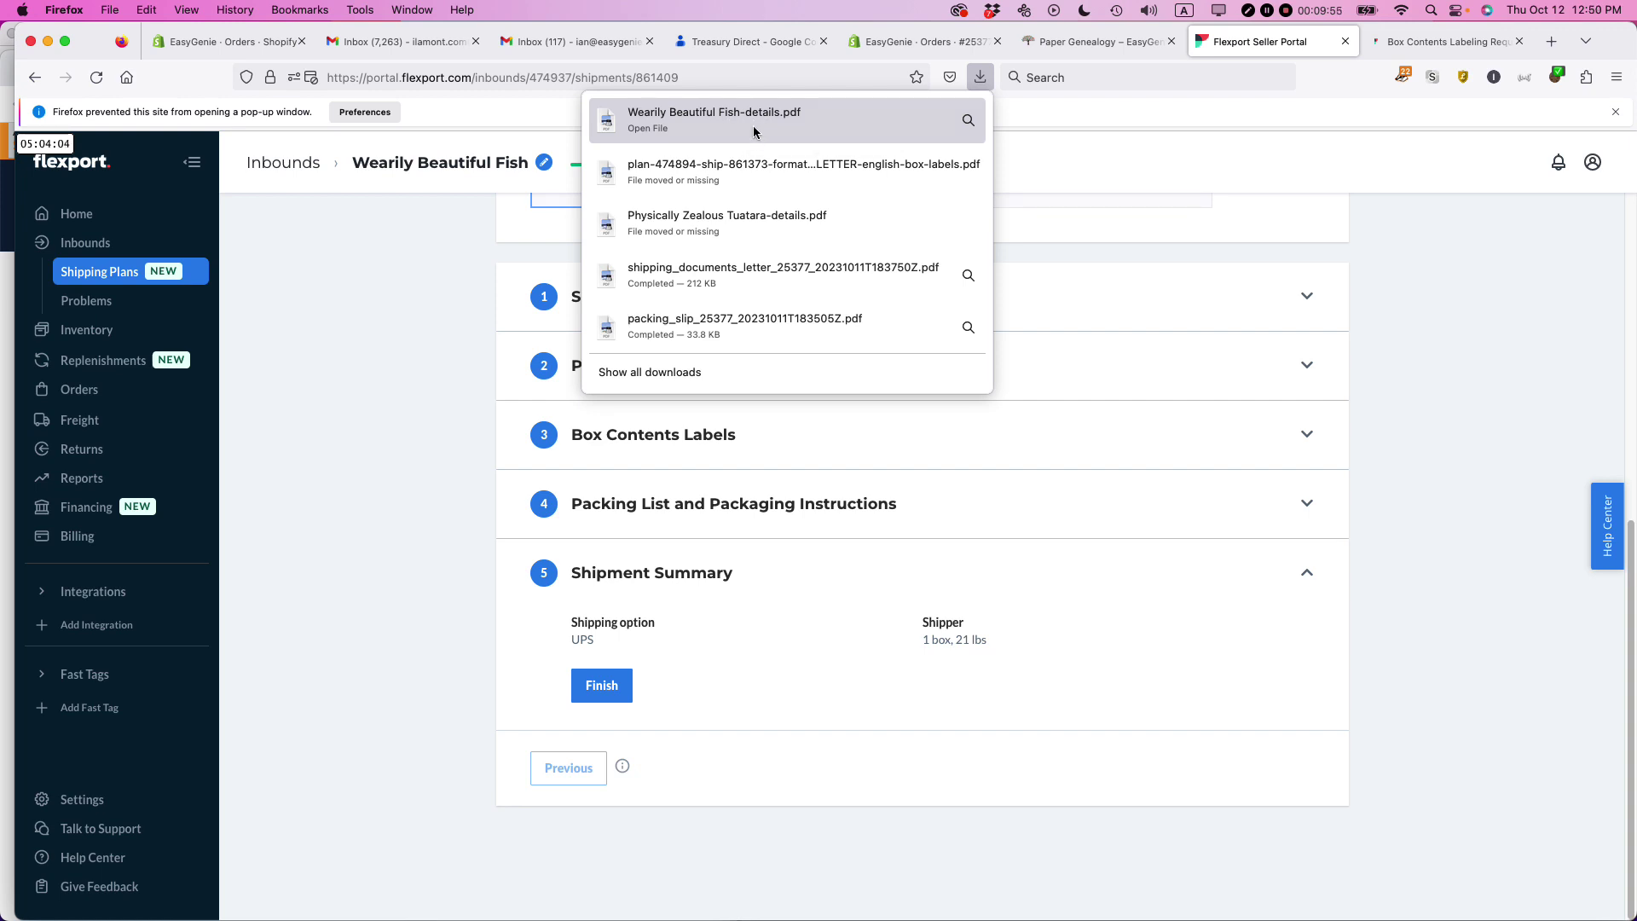
Dismiss the downloads panel and finish the shipment to show Box 1 of 1 UPS tracking
click(1419, 667)
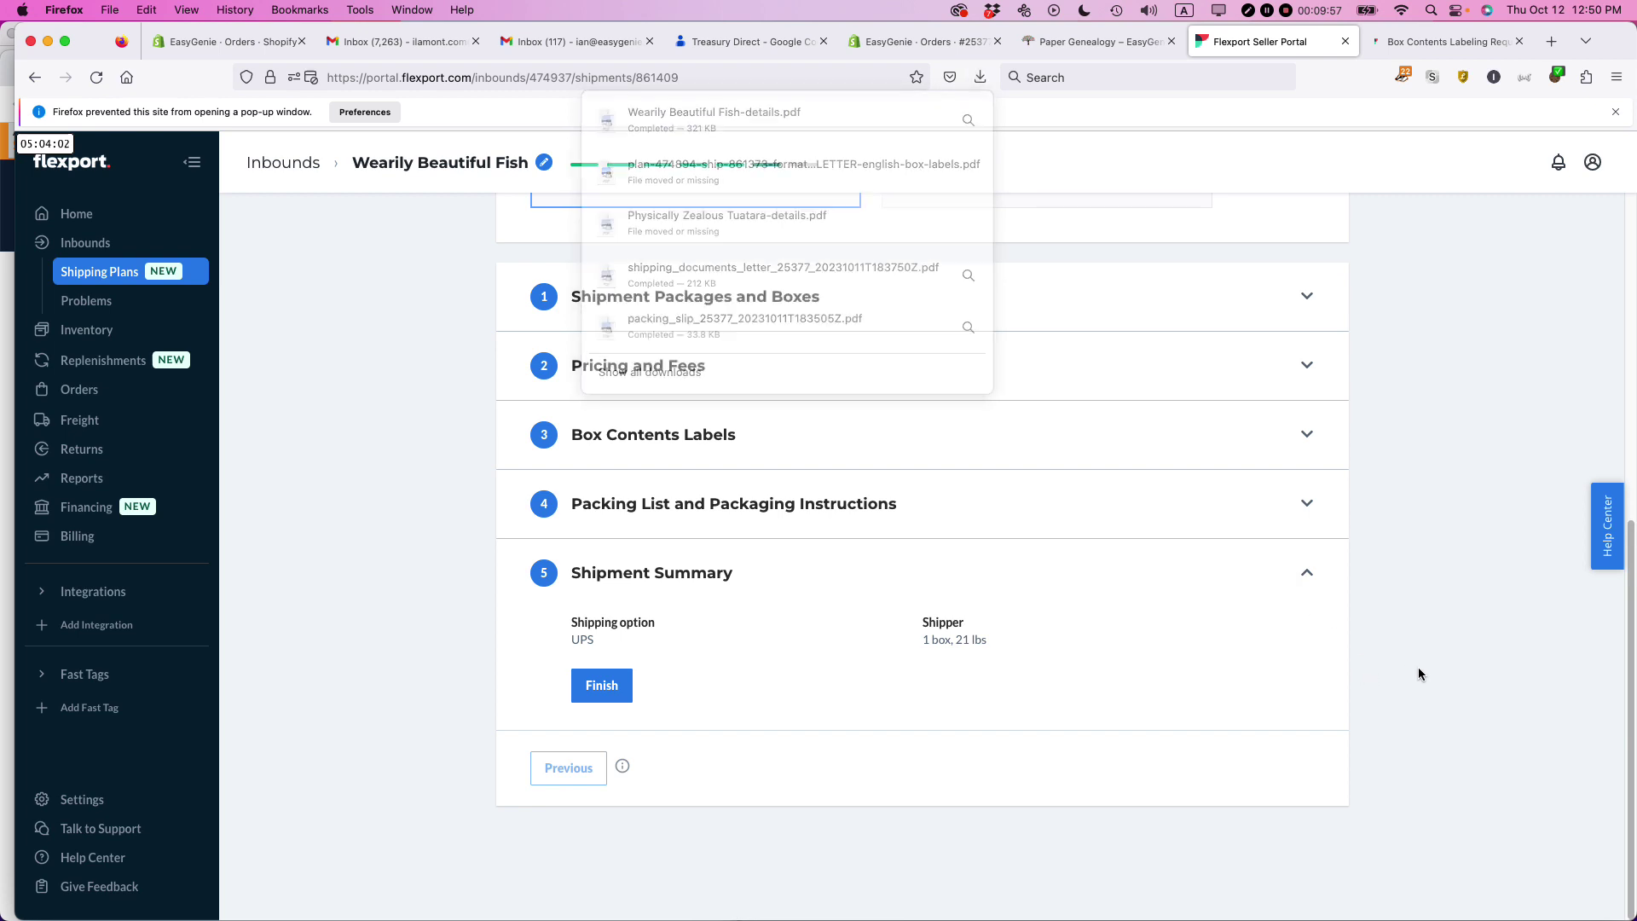
click(613, 686)
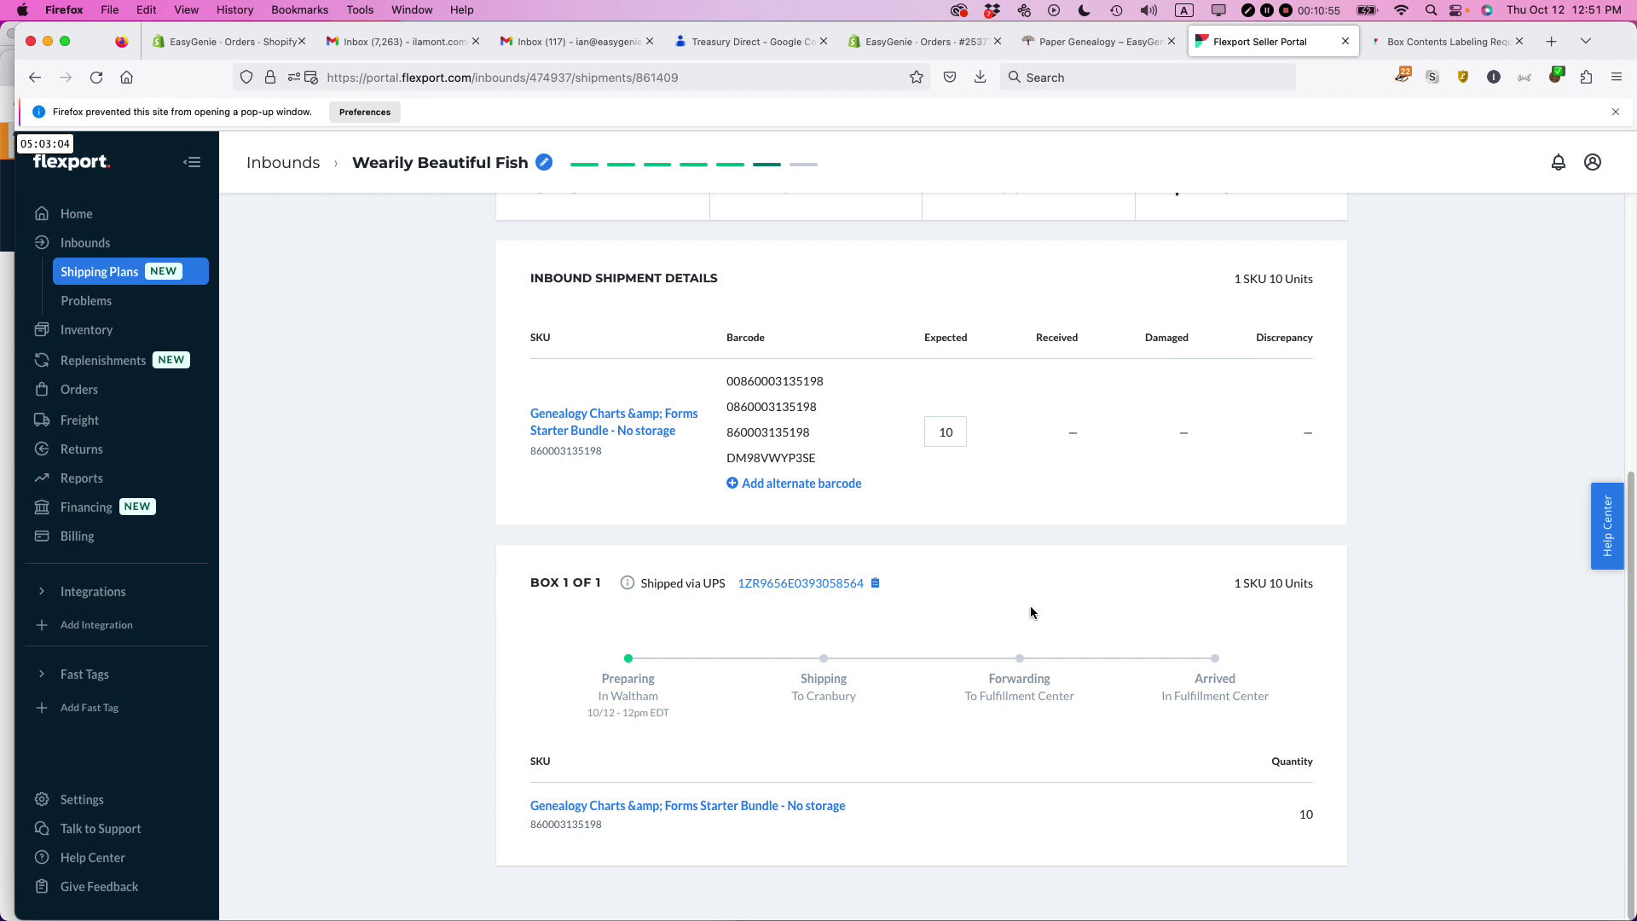
Switch to Safari and close the Google results tab, leaving the Lean Media blog
key(super+Tab)
key(super+Tab)
key(super+Tab)
key(super+Tab)
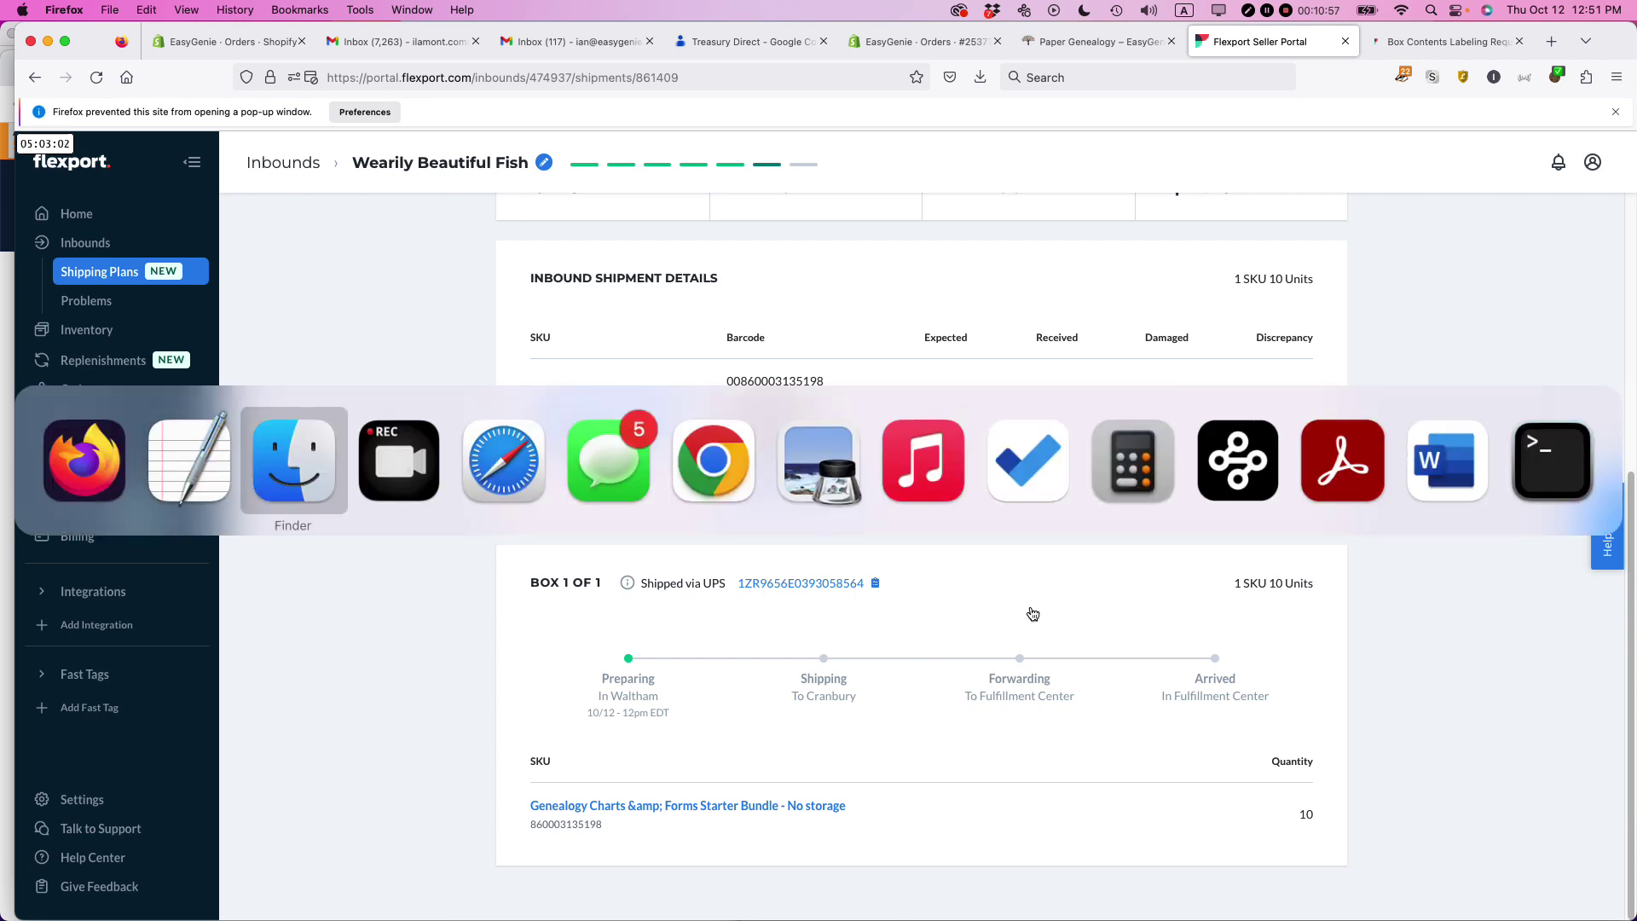
key(super+w)
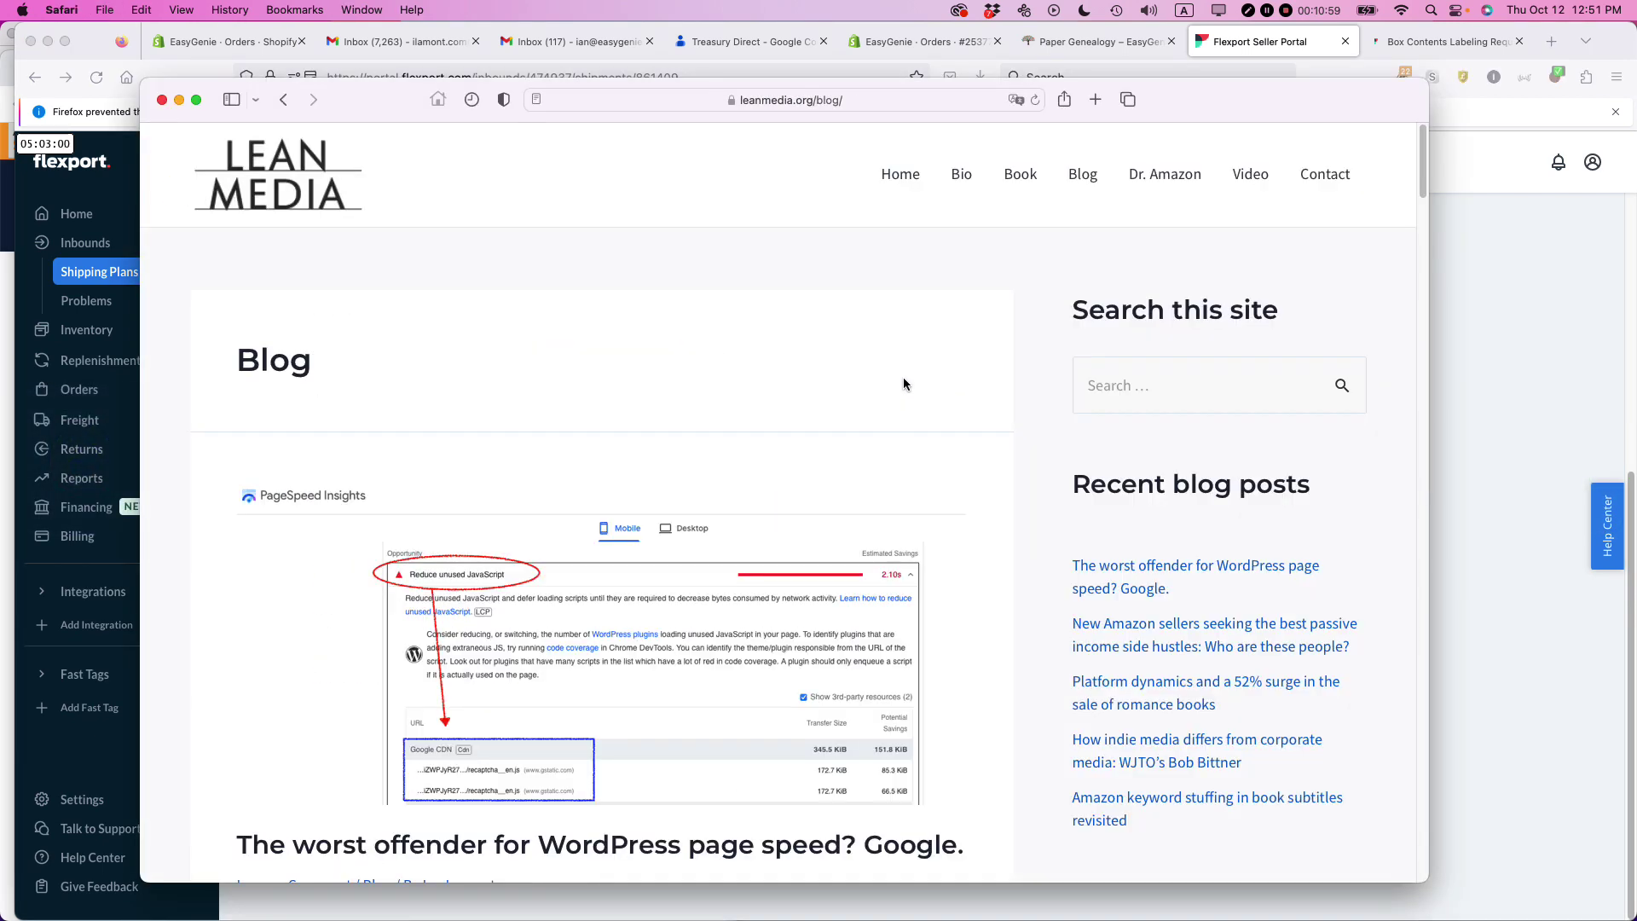